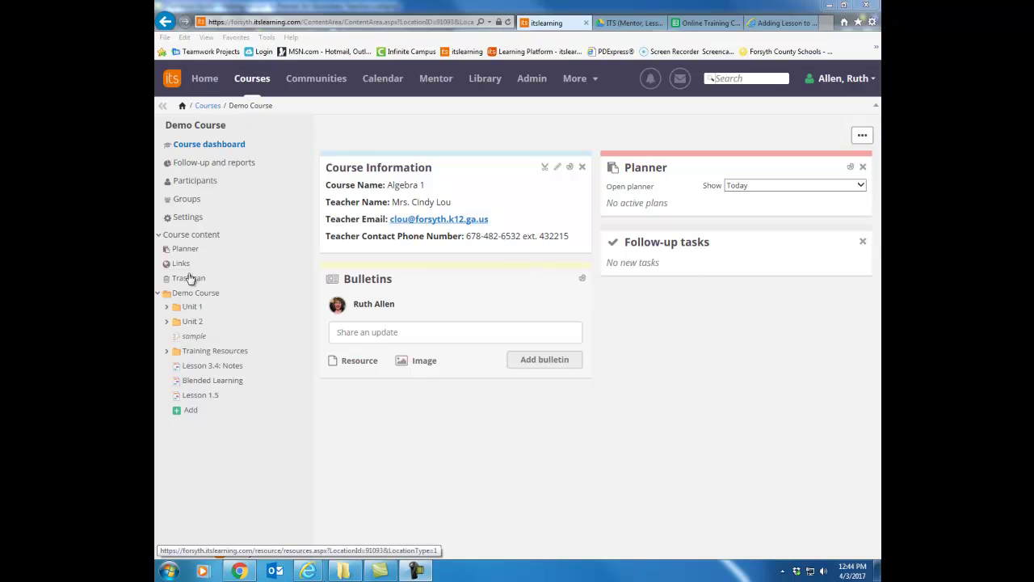
Step: Expand the Unit 1 folder of Demo Course and add a new element, browsing down to Activities
{"action": "left_click", "coordinate": [167, 307]}
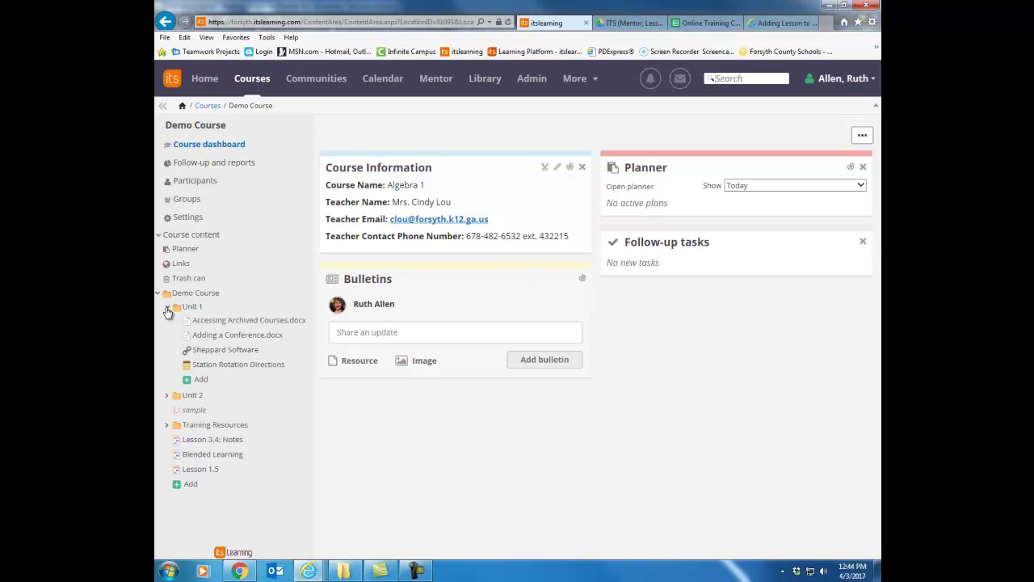
{"action": "left_click", "coordinate": [202, 380]}
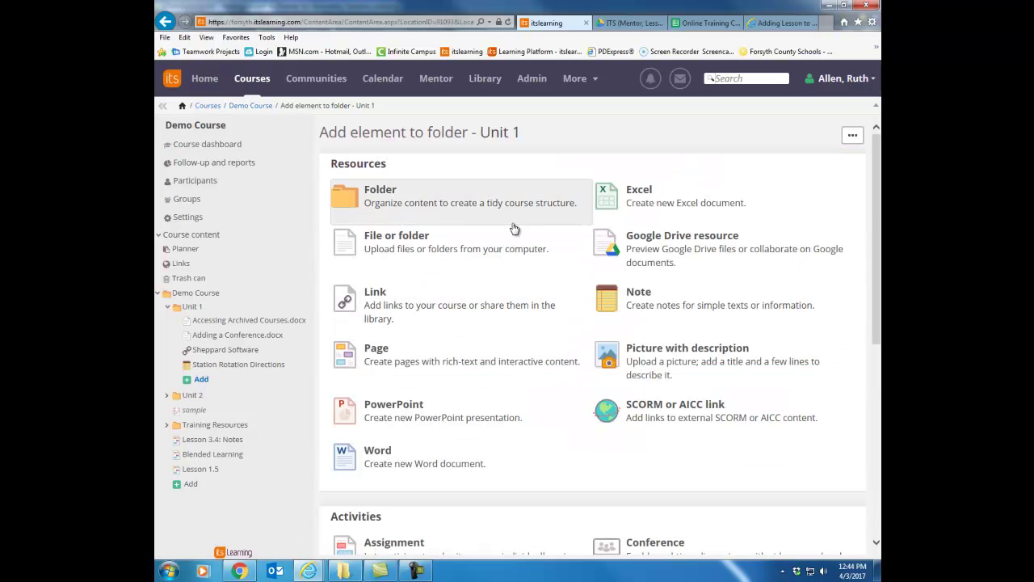
{"action": "scroll", "coordinate": [515, 229], "scroll_direction": "down", "scroll_amount": 4}
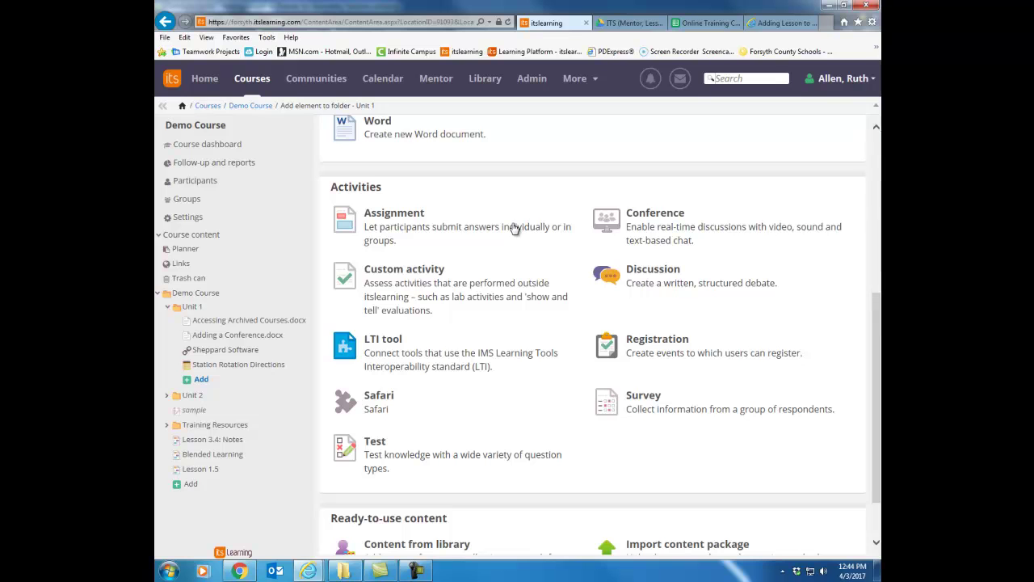
Step: Create a Test titled 'Sample Test' with the introduction 'Take the following test.'
{"action": "left_click", "coordinate": [374, 446]}
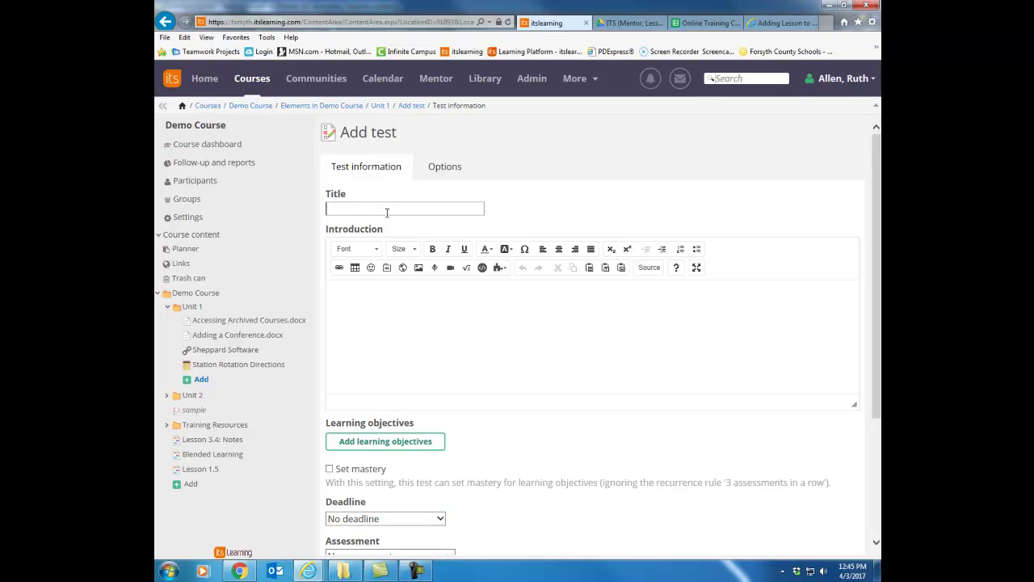
{"action": "type", "text": "Sample Test"}
{"action": "left_click", "coordinate": [399, 292]}
{"action": "type", "text": "Take the fo"}
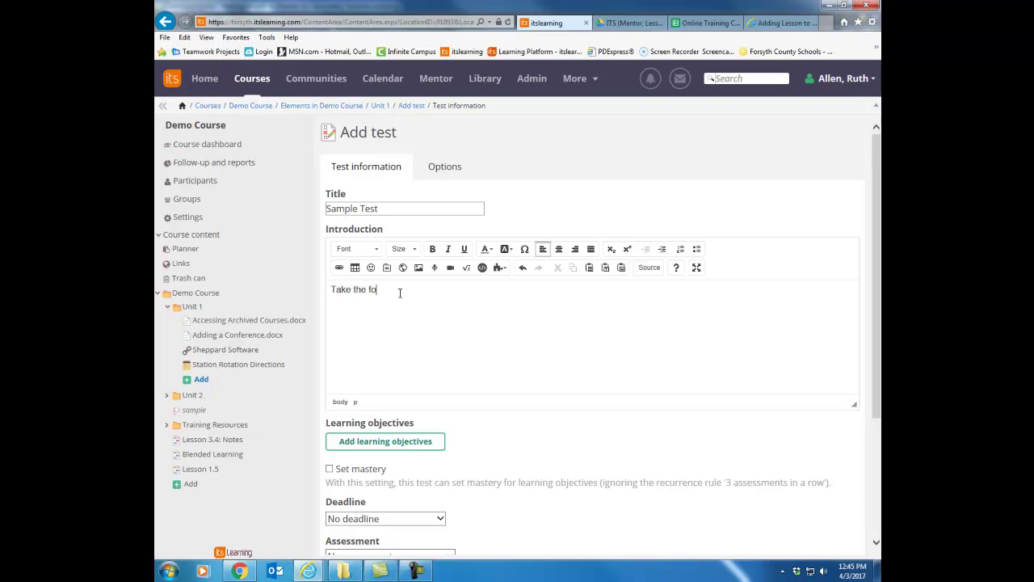
{"action": "type", "text": "llowing test."}
{"action": "scroll", "coordinate": [420, 327], "scroll_direction": "down", "scroll_amount": 3}
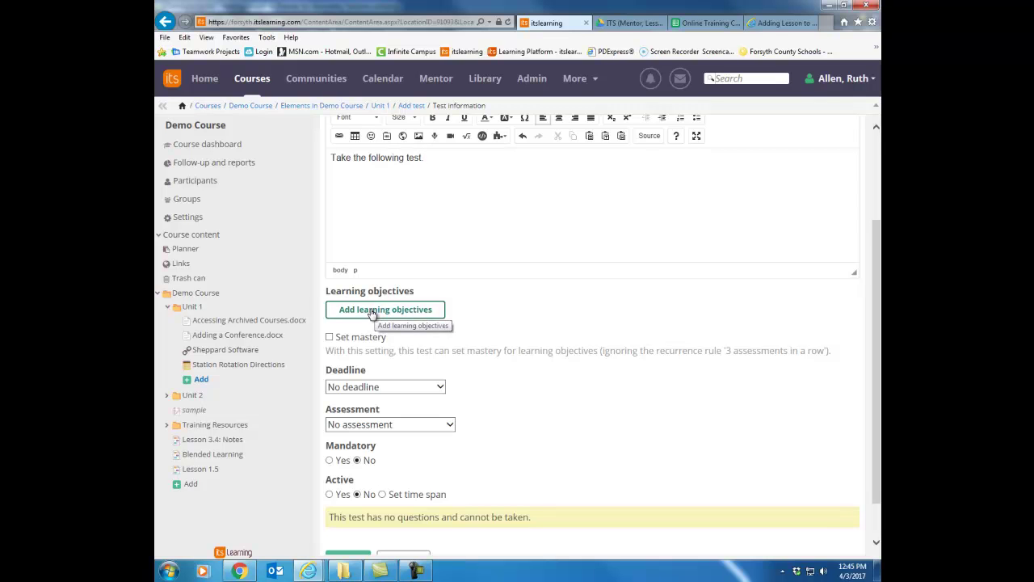
Step: Attach learning objective MGSE9-12.A.APR.1 from Mathematics - 2015 > Algebra 1 to the test
{"action": "left_click", "coordinate": [372, 313]}
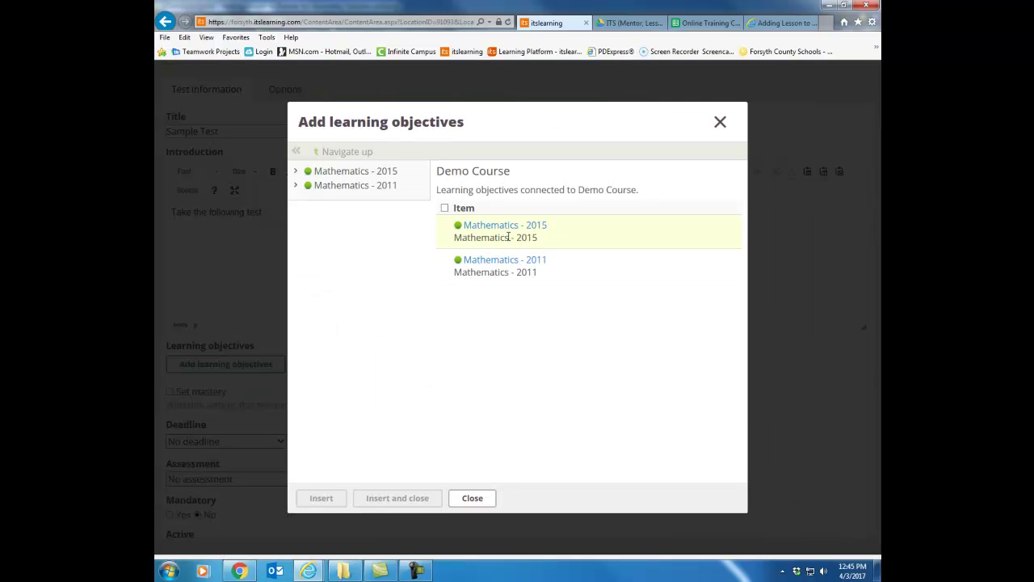
{"action": "left_click", "coordinate": [506, 227]}
{"action": "left_click", "coordinate": [490, 227]}
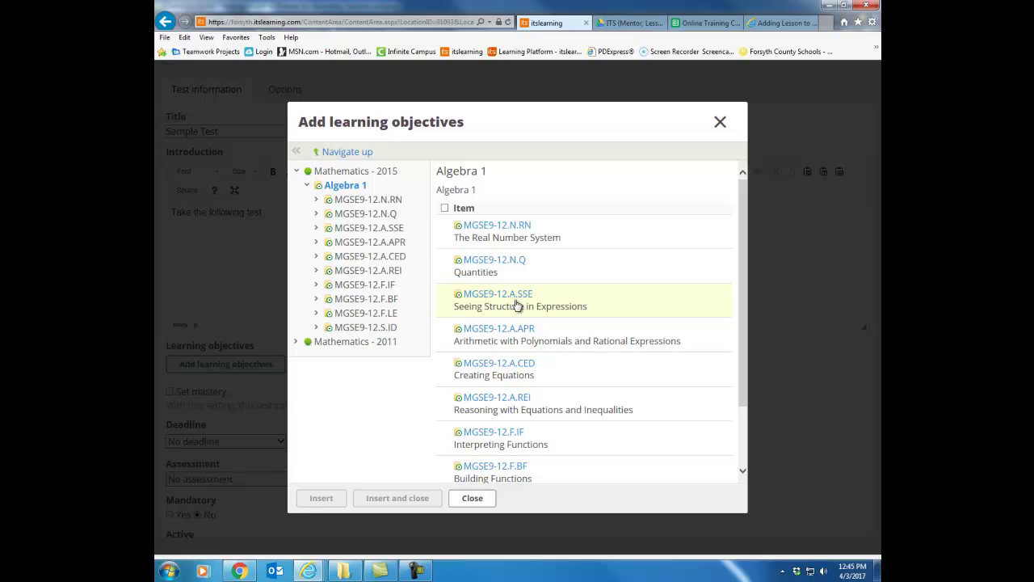
{"action": "left_click", "coordinate": [512, 328]}
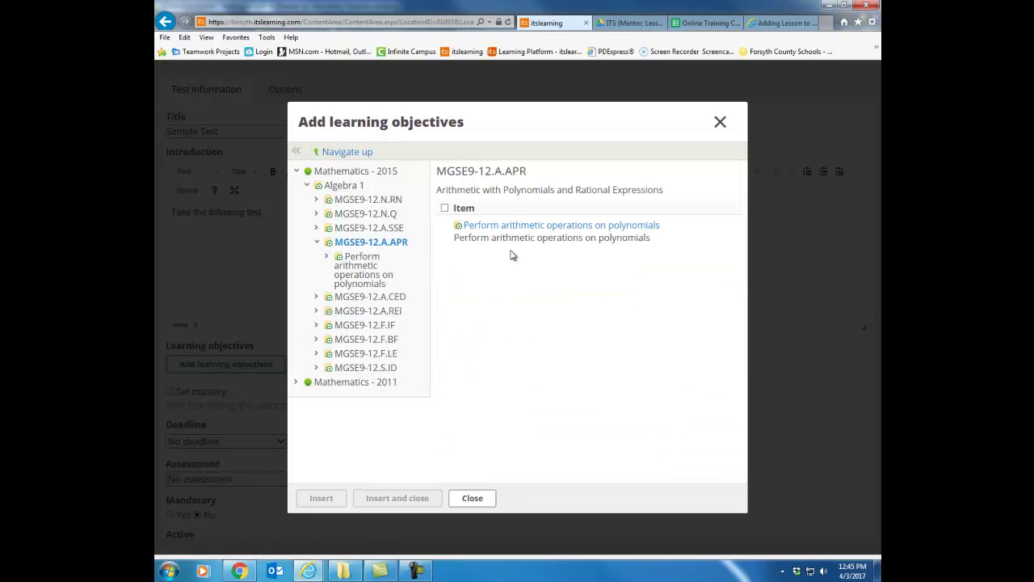
{"action": "left_click", "coordinate": [512, 226]}
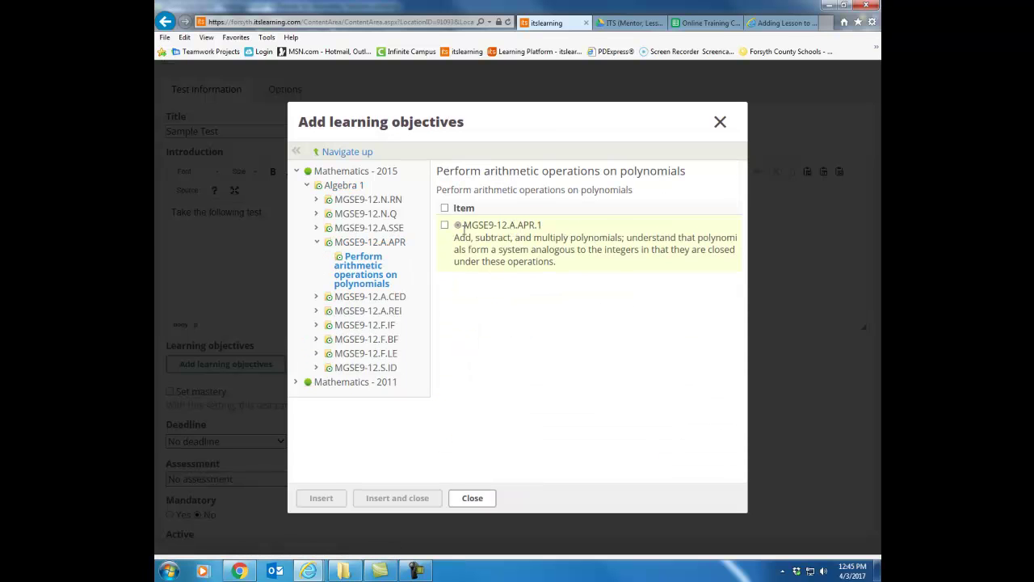
{"action": "left_click", "coordinate": [443, 227]}
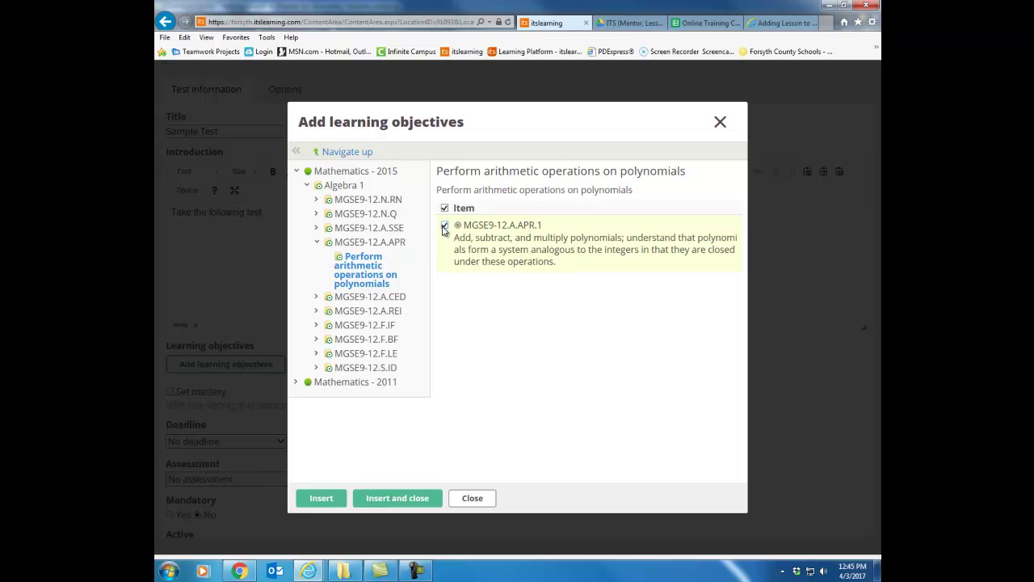
{"action": "left_click", "coordinate": [329, 502]}
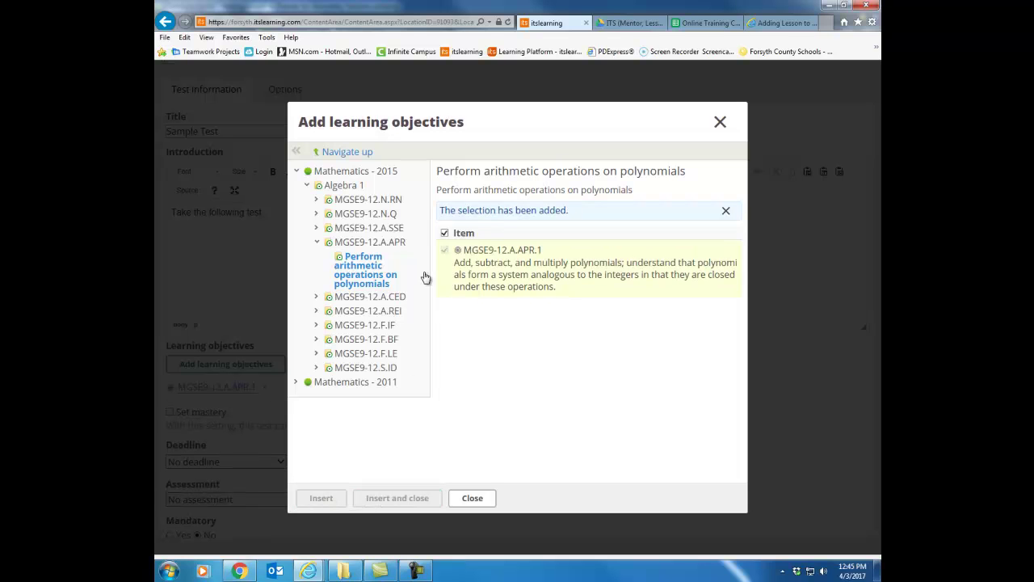
Step: Also attach objective MGSE9-12.A.SSE.2 from Interpret the structure of expressions
{"action": "left_click", "coordinate": [370, 230]}
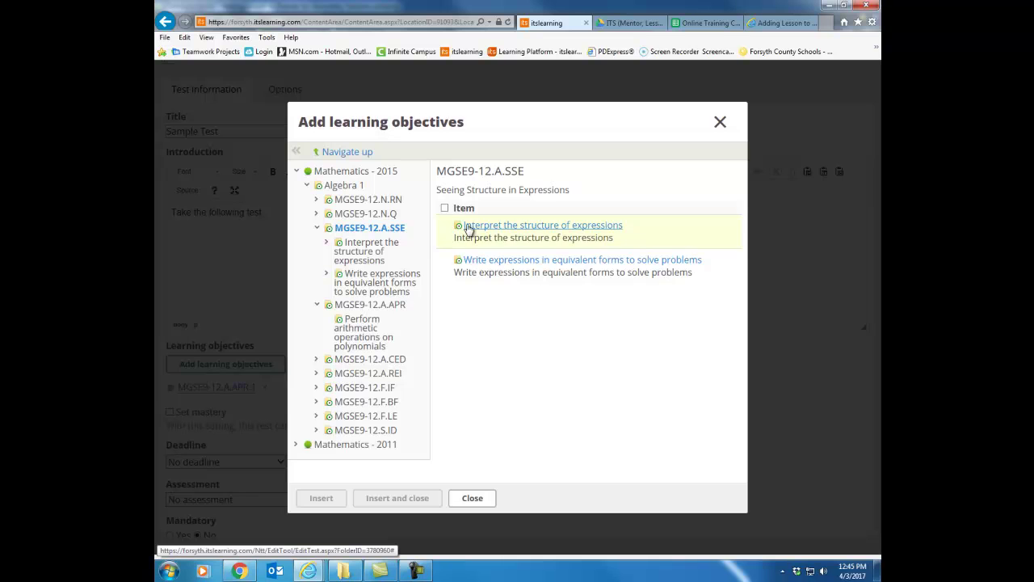
{"action": "left_click", "coordinate": [498, 226]}
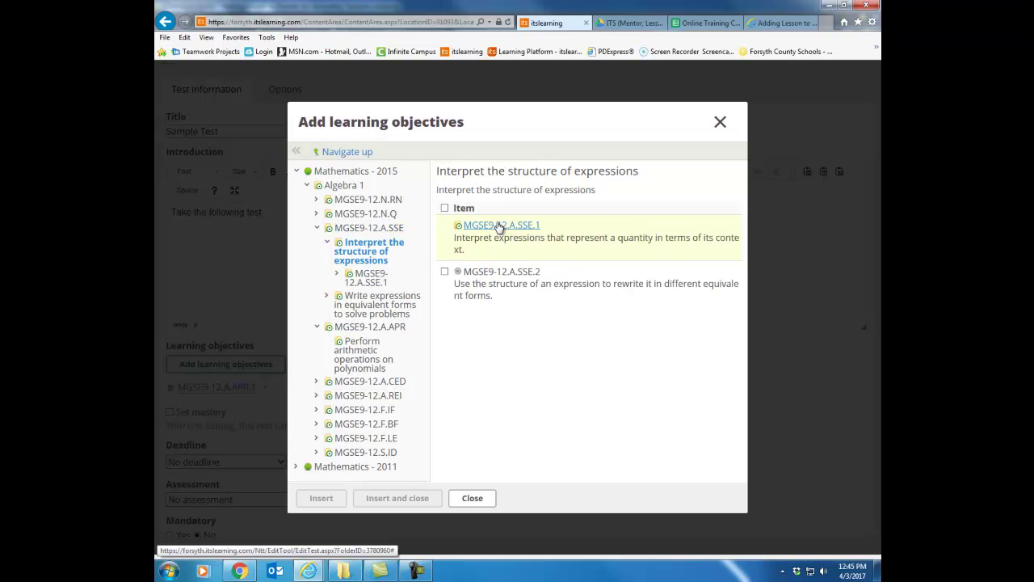
{"action": "left_click", "coordinate": [445, 272]}
{"action": "left_click", "coordinate": [395, 499]}
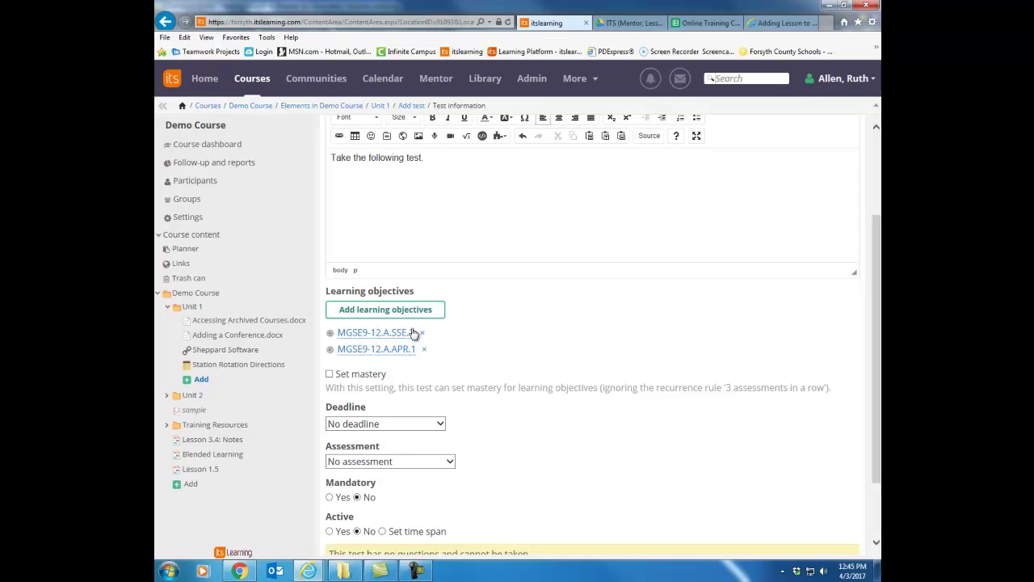
Step: Set the deadline to the end of April 7, 2017 and allow submissions after the deadline
{"action": "mouse_move", "coordinate": [415, 350]}
{"action": "left_click", "coordinate": [441, 425]}
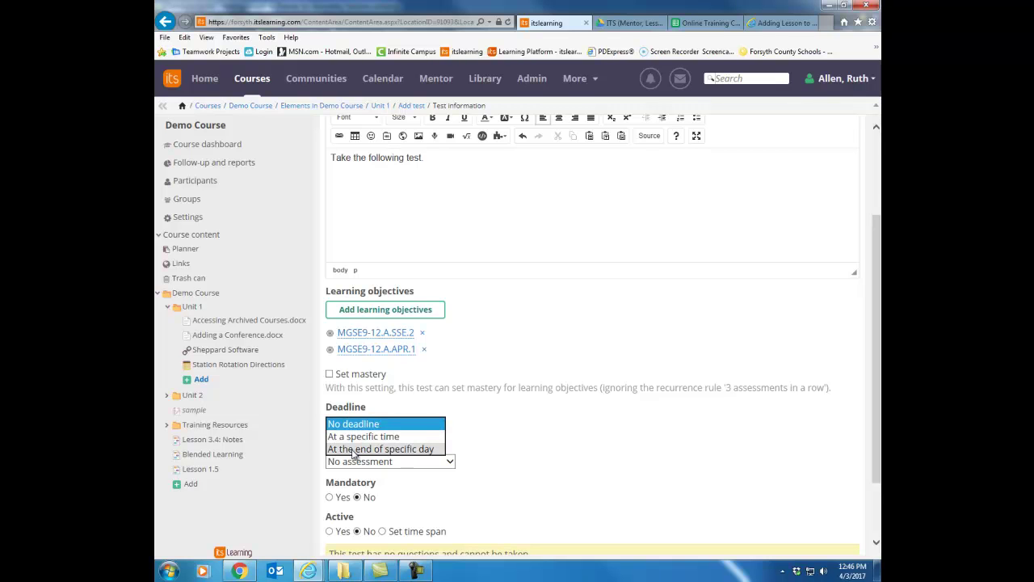
{"action": "key", "text": "Escape"}
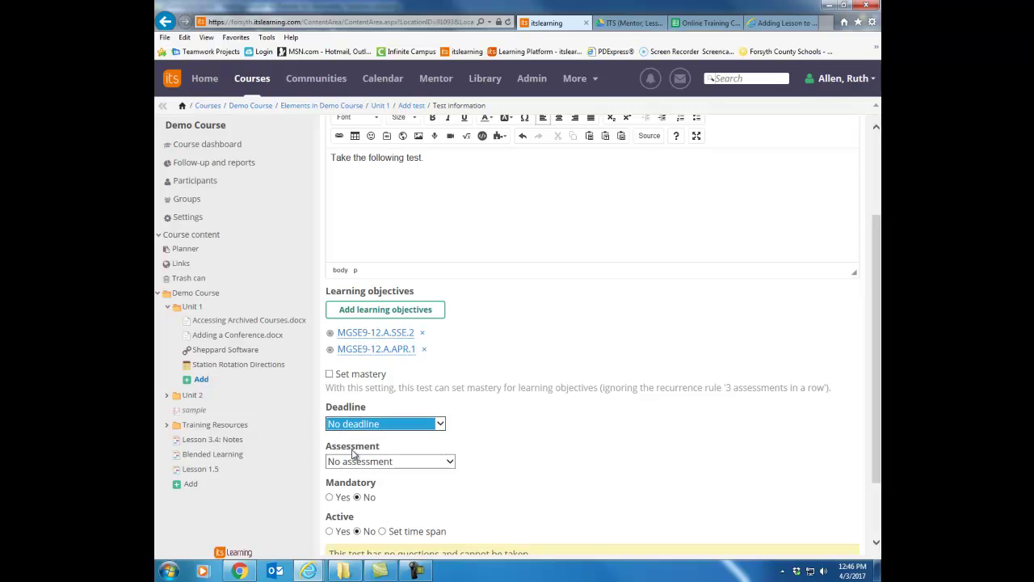
{"action": "key", "text": "Down"}
{"action": "key", "text": "Down"}
{"action": "left_click", "coordinate": [571, 425]}
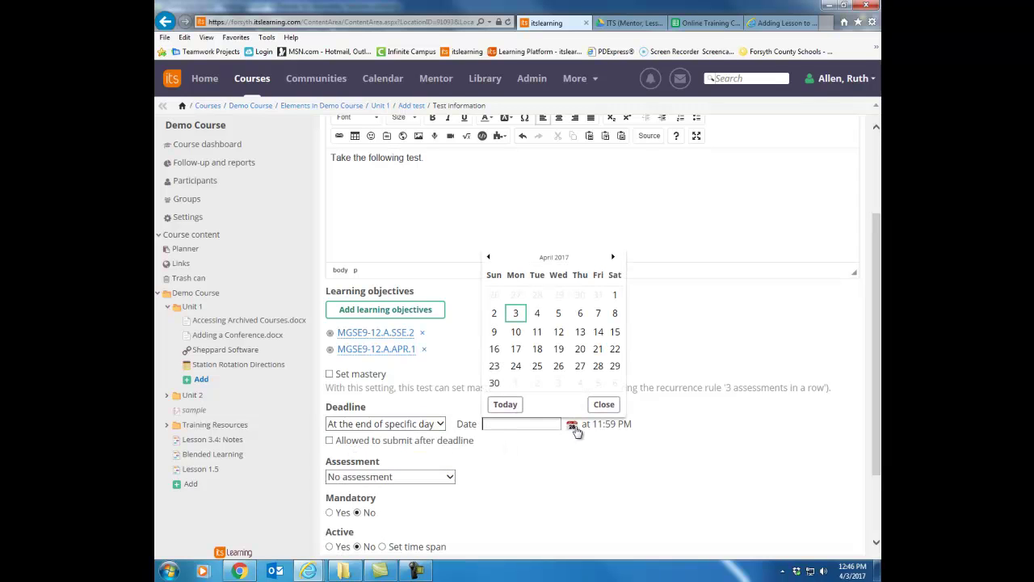
{"action": "left_click", "coordinate": [596, 312]}
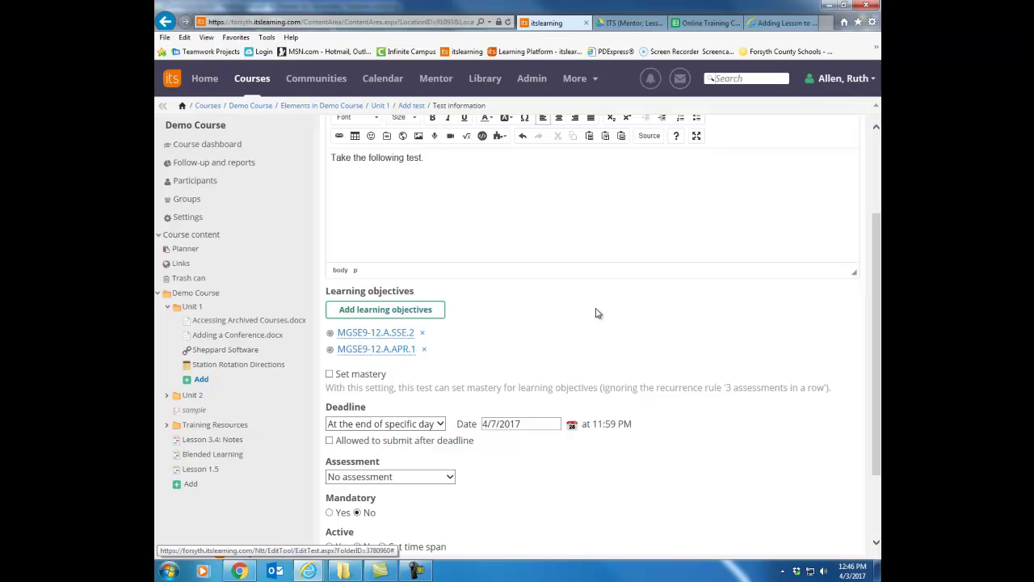
{"action": "left_click", "coordinate": [329, 441]}
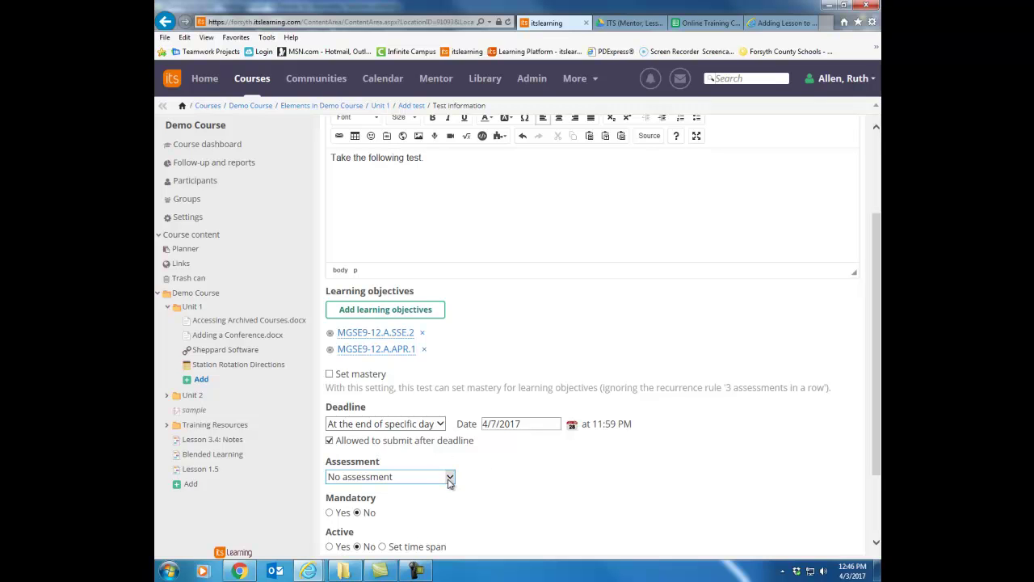
Step: Set the test's assessment type to Score
{"action": "left_click", "coordinate": [449, 478]}
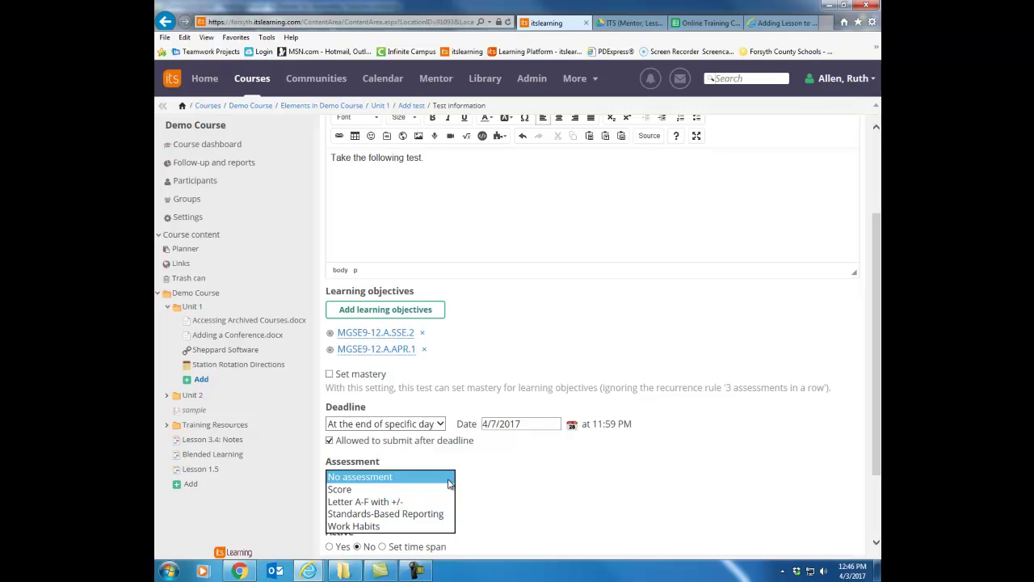
{"action": "left_click", "coordinate": [447, 478]}
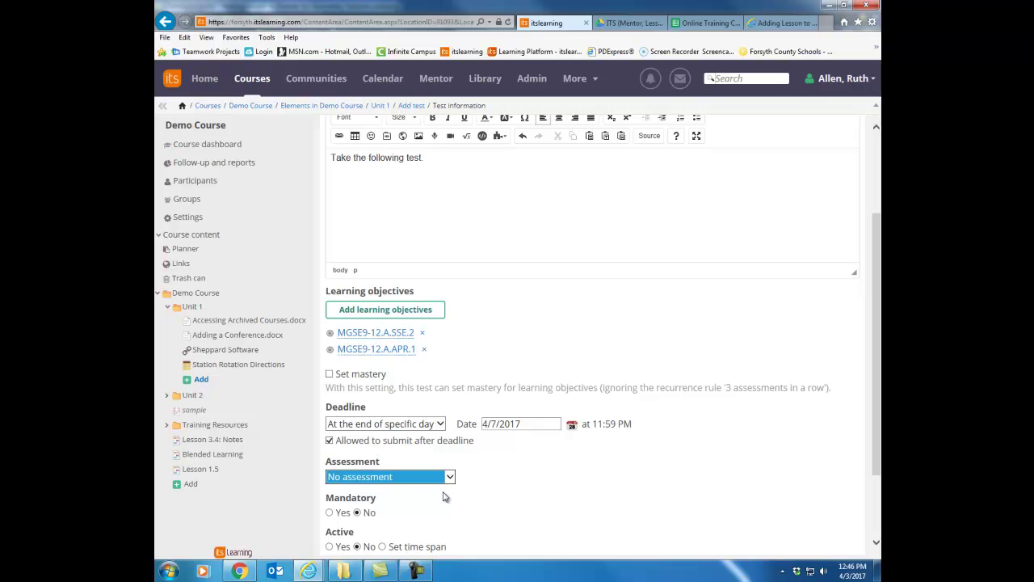
{"action": "key", "text": "Down"}
{"action": "scroll", "coordinate": [443, 496], "scroll_direction": "down", "scroll_amount": 1}
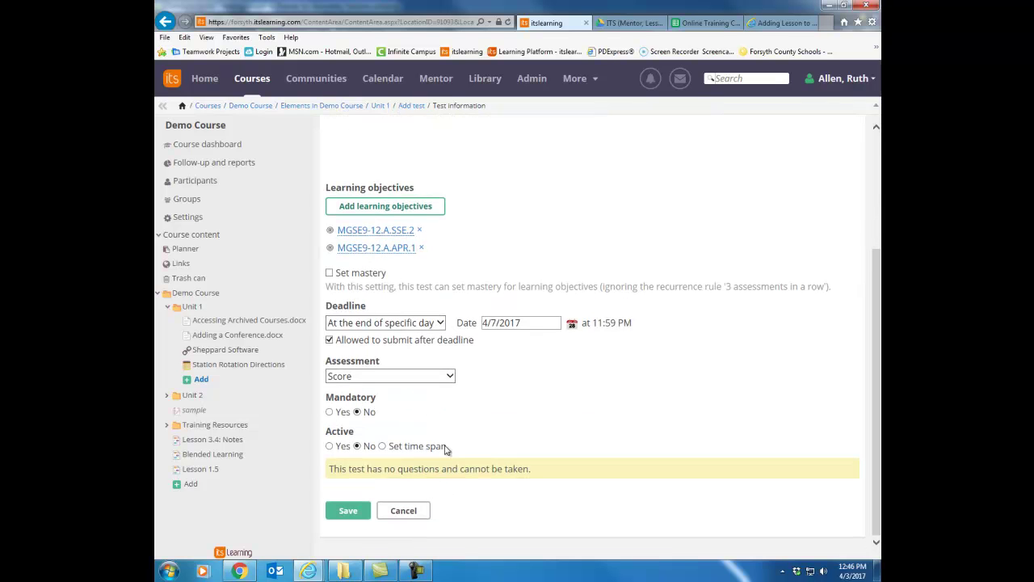
{"action": "left_click", "coordinate": [349, 419]}
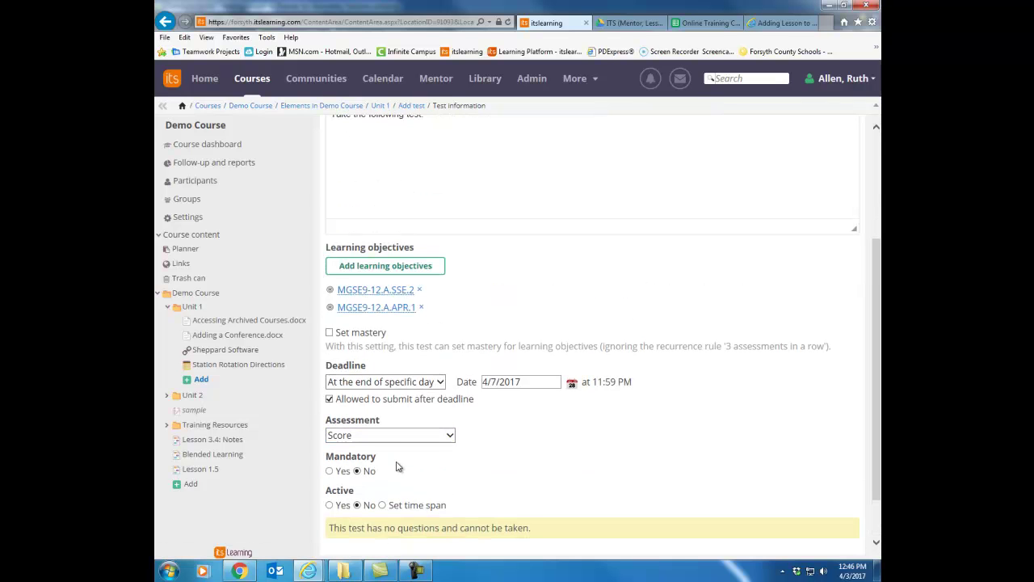
{"action": "scroll", "coordinate": [397, 465], "scroll_direction": "down", "scroll_amount": 1}
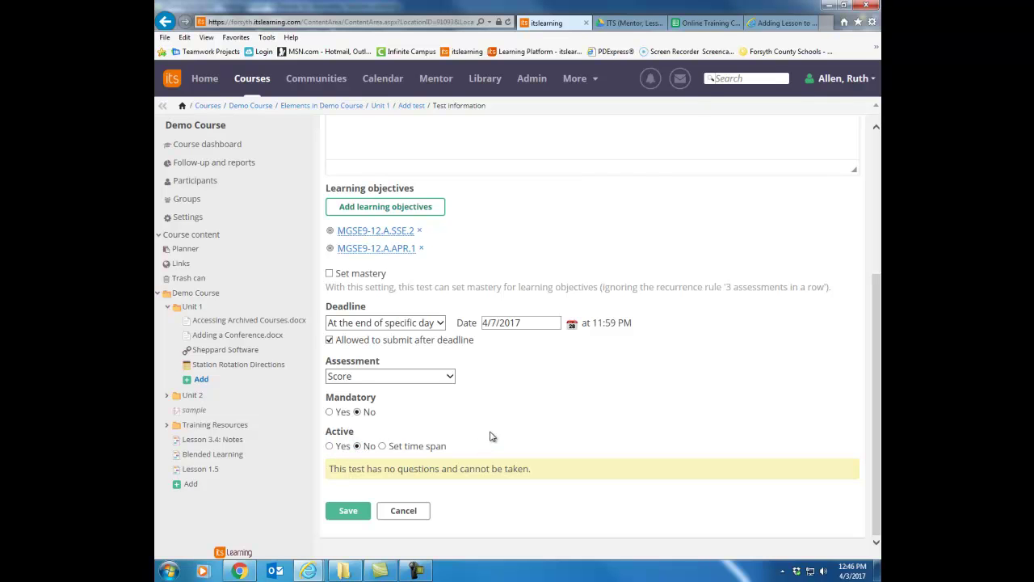
{"action": "scroll", "coordinate": [489, 436], "scroll_direction": "up", "scroll_amount": 3}
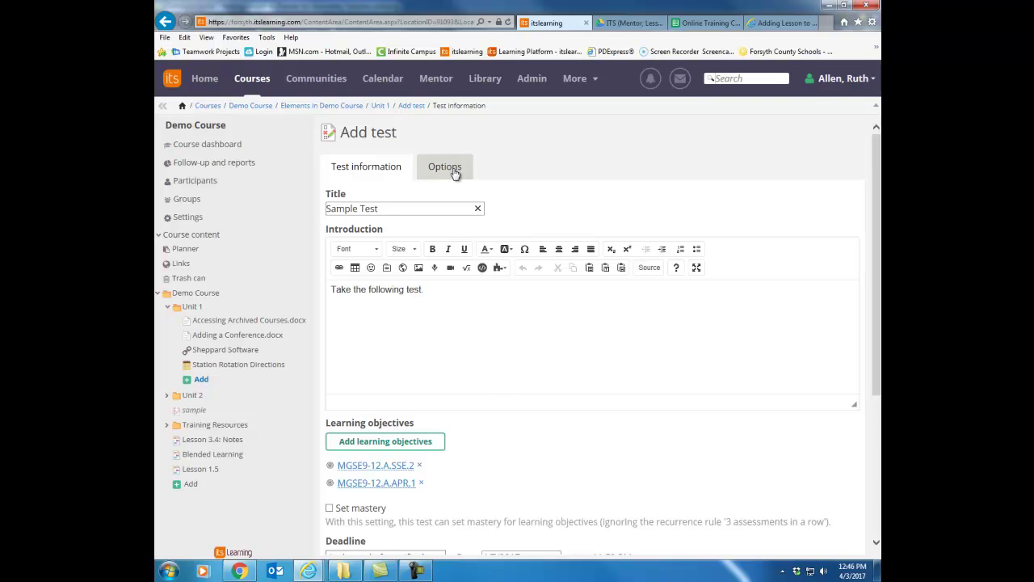
Step: In Options, leave the completion percentage (briefly set to 90) unchecked and randomize question order
{"action": "left_click", "coordinate": [454, 174]}
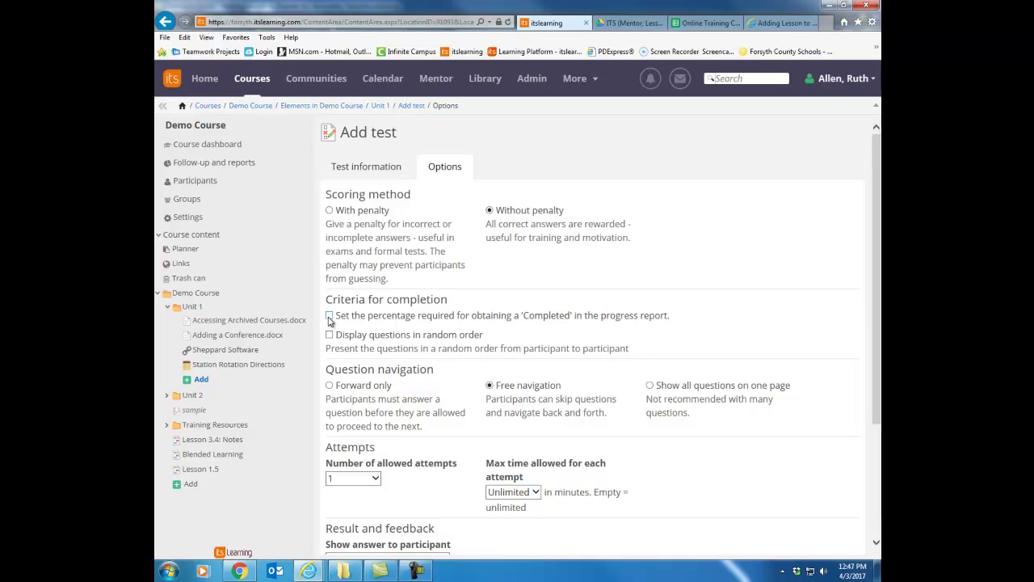
{"action": "left_click", "coordinate": [329, 316]}
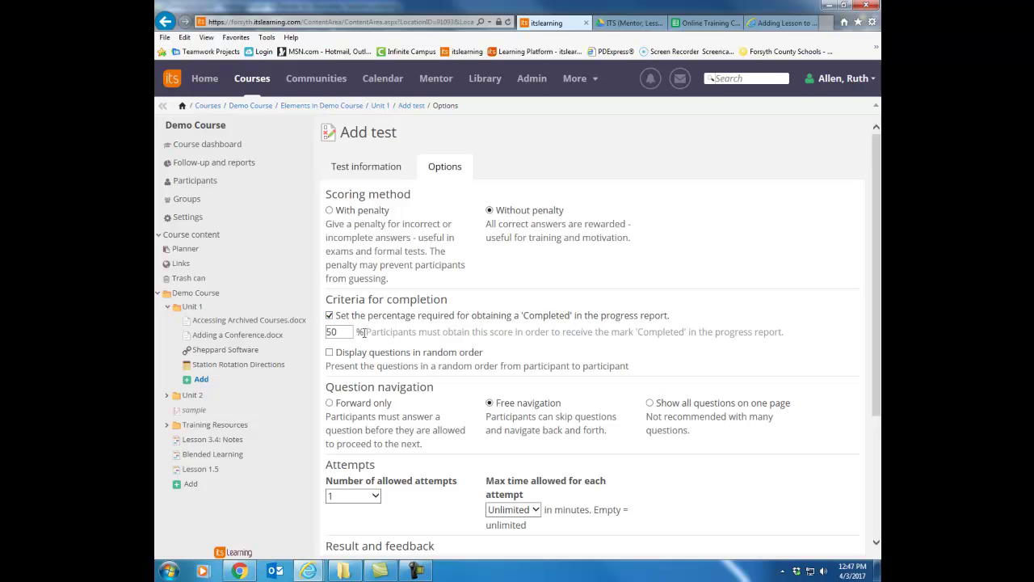
{"action": "left_click_drag", "start_coordinate": [342, 331], "coordinate": [327, 340]}
{"action": "type", "text": "90"}
{"action": "left_click", "coordinate": [329, 315]}
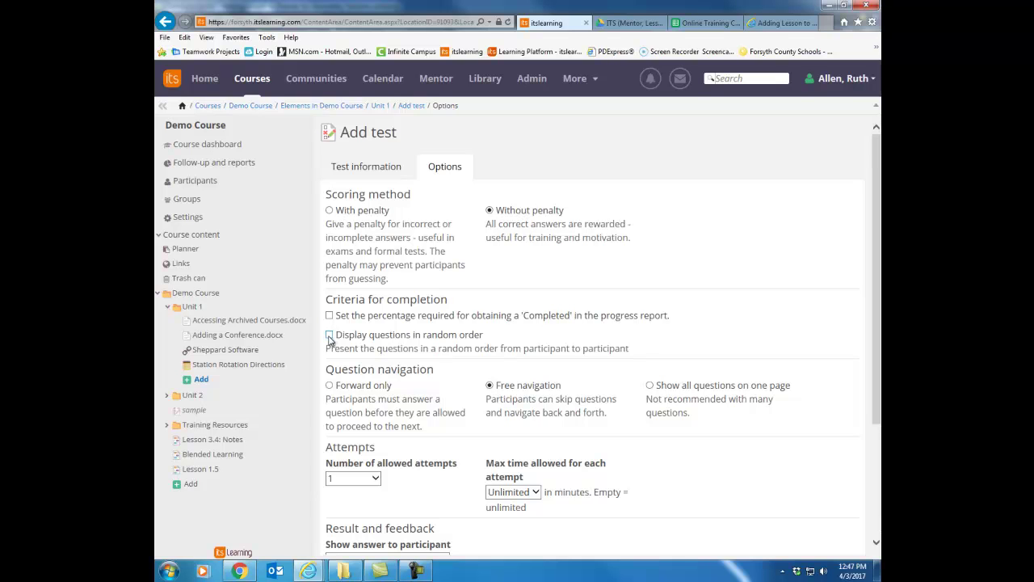
{"action": "left_click", "coordinate": [329, 338]}
{"action": "scroll", "coordinate": [423, 501], "scroll_direction": "down", "scroll_amount": 2}
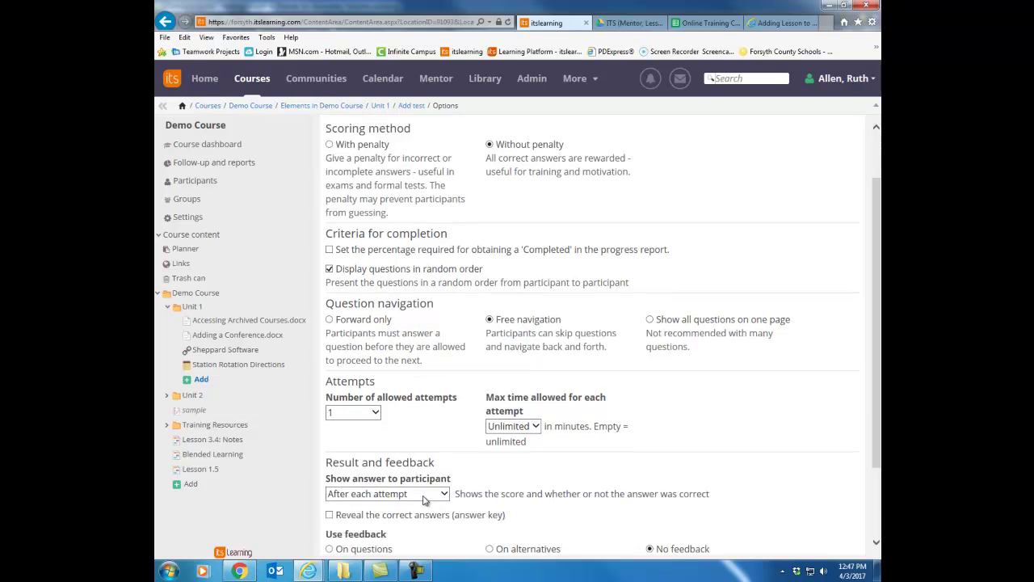
{"action": "left_click", "coordinate": [375, 413]}
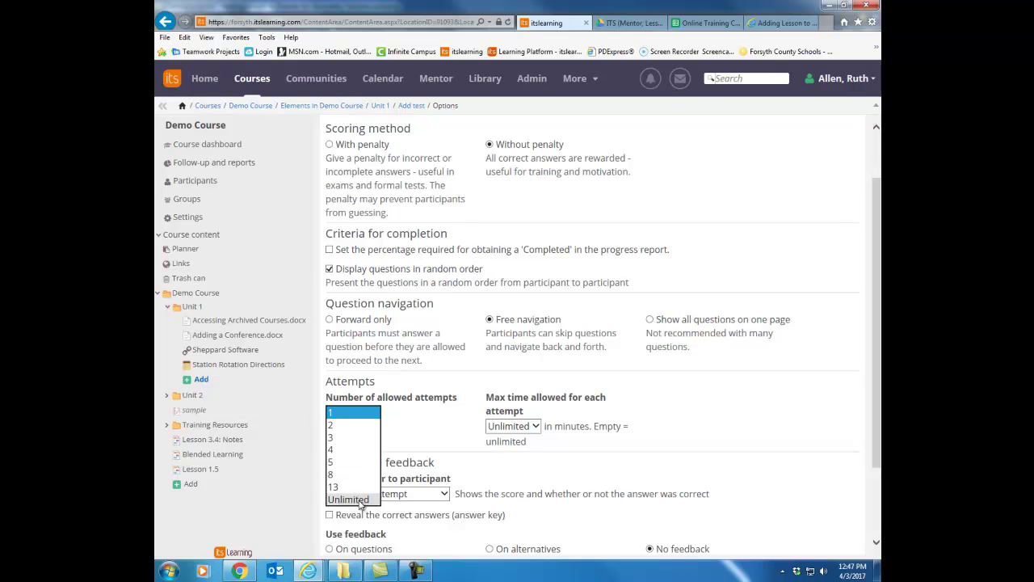
{"action": "left_click", "coordinate": [620, 444]}
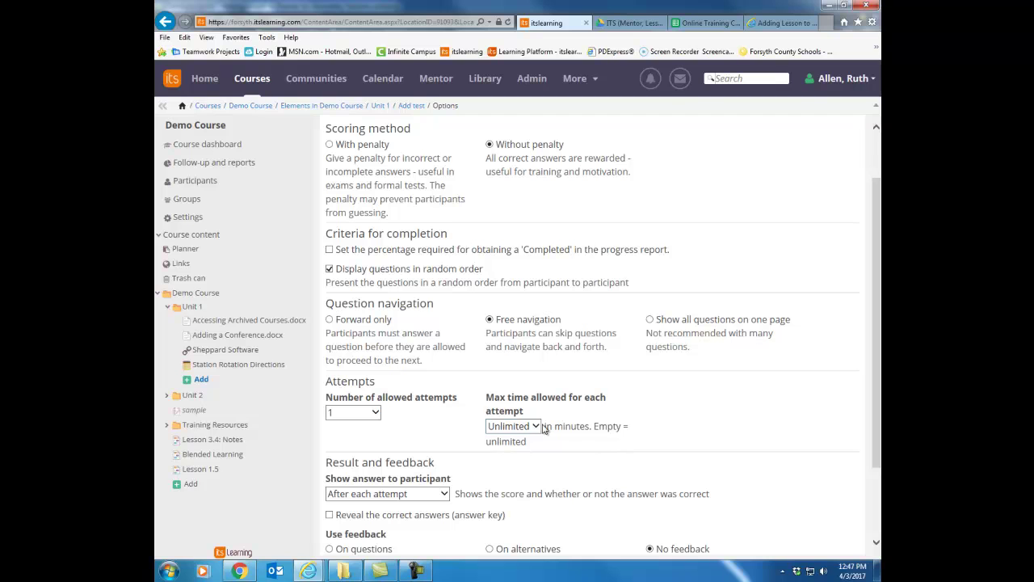
{"action": "left_click", "coordinate": [534, 430]}
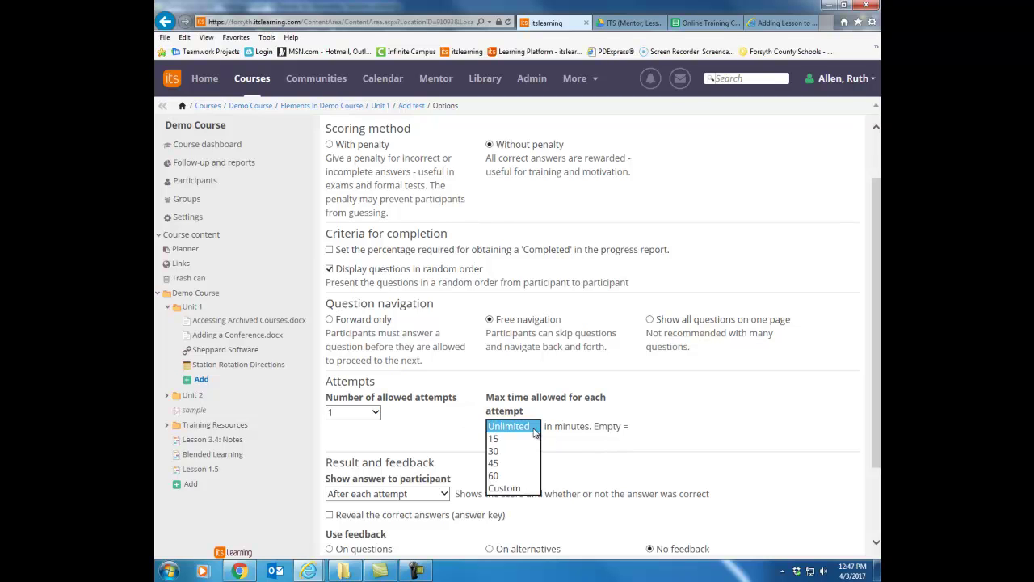
{"action": "left_click", "coordinate": [534, 426]}
{"action": "scroll", "coordinate": [461, 442], "scroll_direction": "down", "scroll_amount": 3}
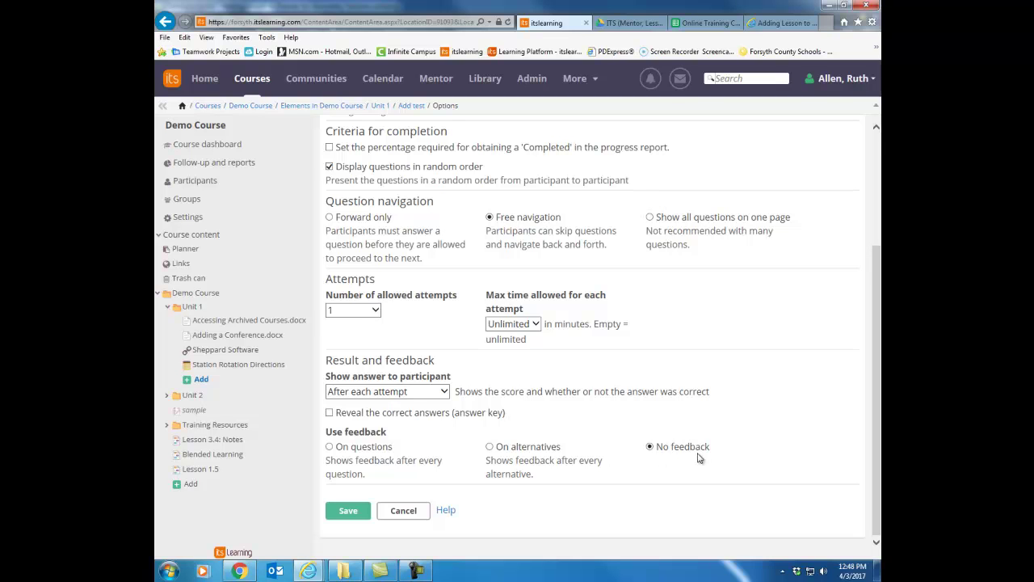
Step: Save Sample Test and go to its question-type list to add questions
{"action": "left_click", "coordinate": [349, 511]}
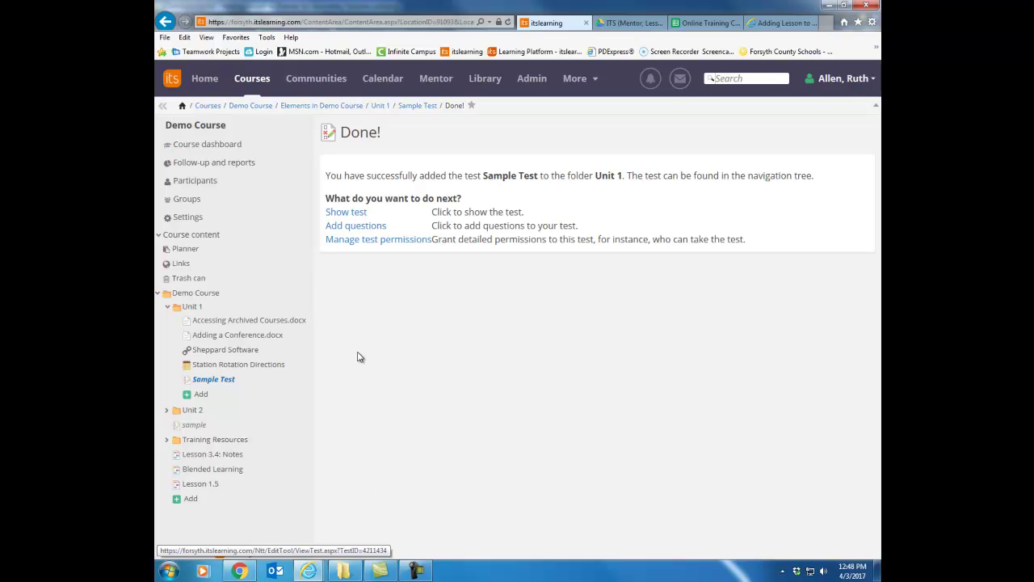
{"action": "left_click", "coordinate": [346, 227]}
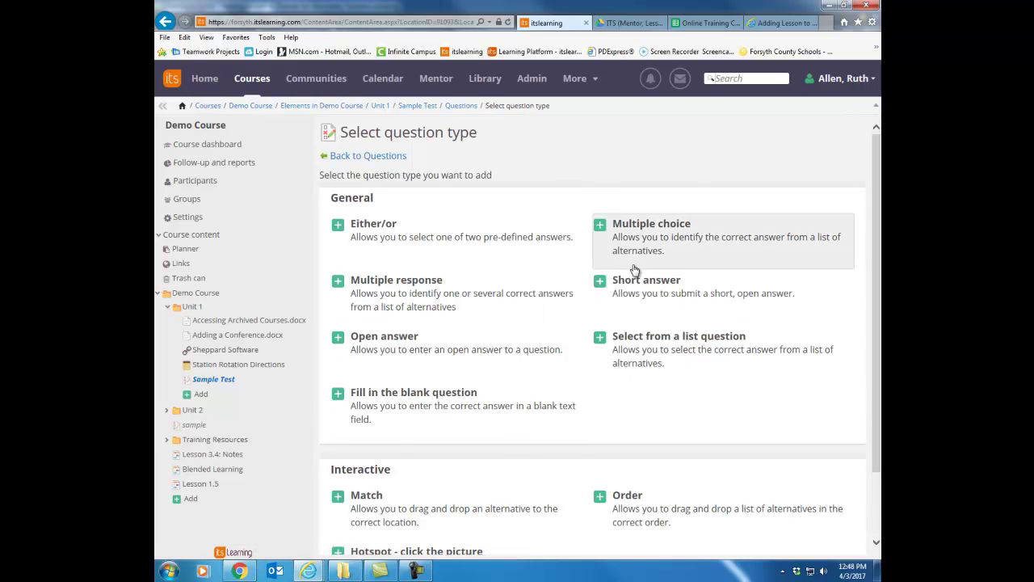
{"action": "scroll", "coordinate": [634, 269], "scroll_direction": "down", "scroll_amount": 2}
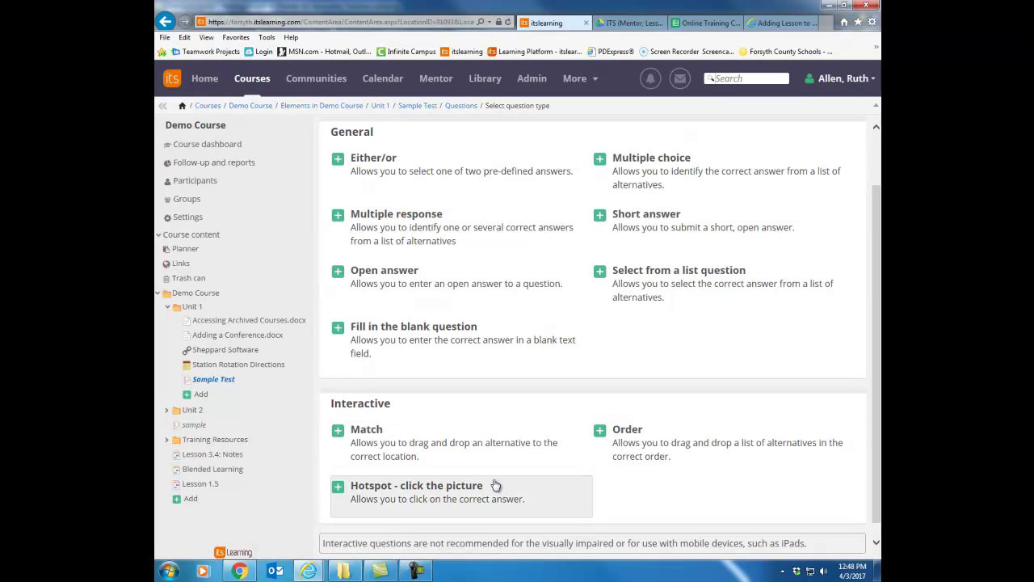
{"action": "scroll", "coordinate": [495, 484], "scroll_direction": "down", "scroll_amount": 1}
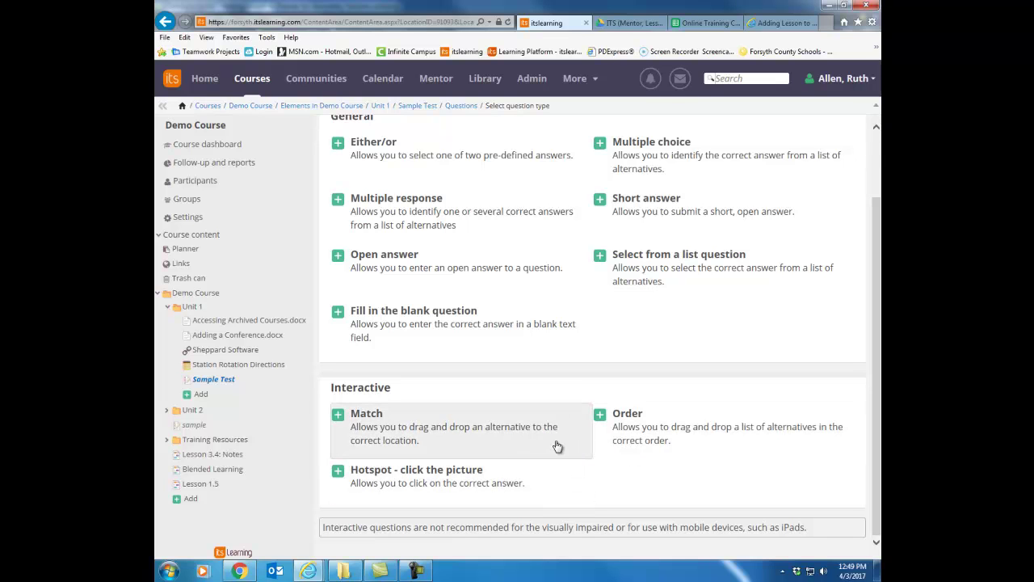
{"action": "scroll", "coordinate": [557, 446], "scroll_direction": "up", "scroll_amount": 1}
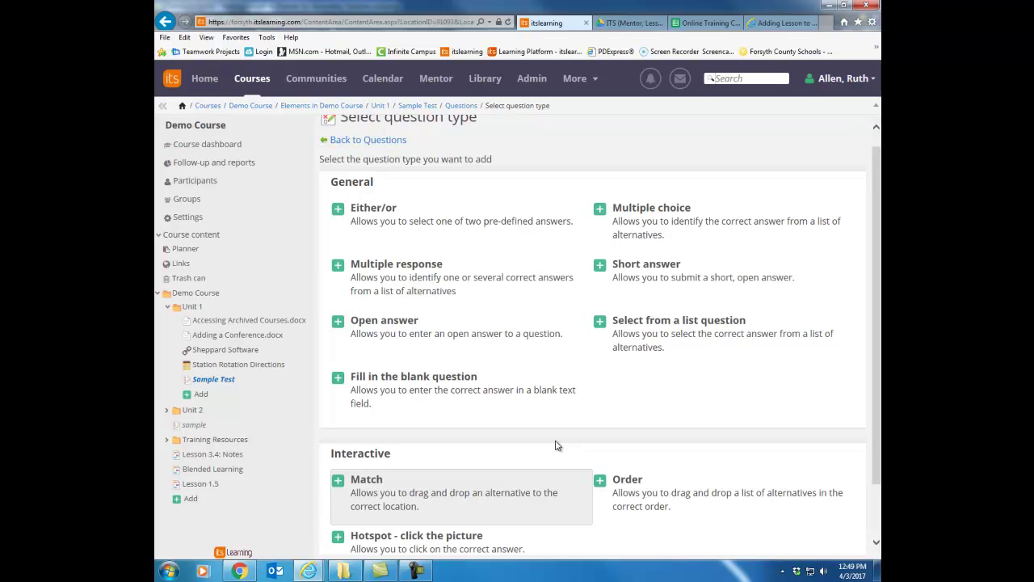
Step: Add an either/or question reading 'George Washington was the first president of the USA'
{"action": "left_click", "coordinate": [384, 217]}
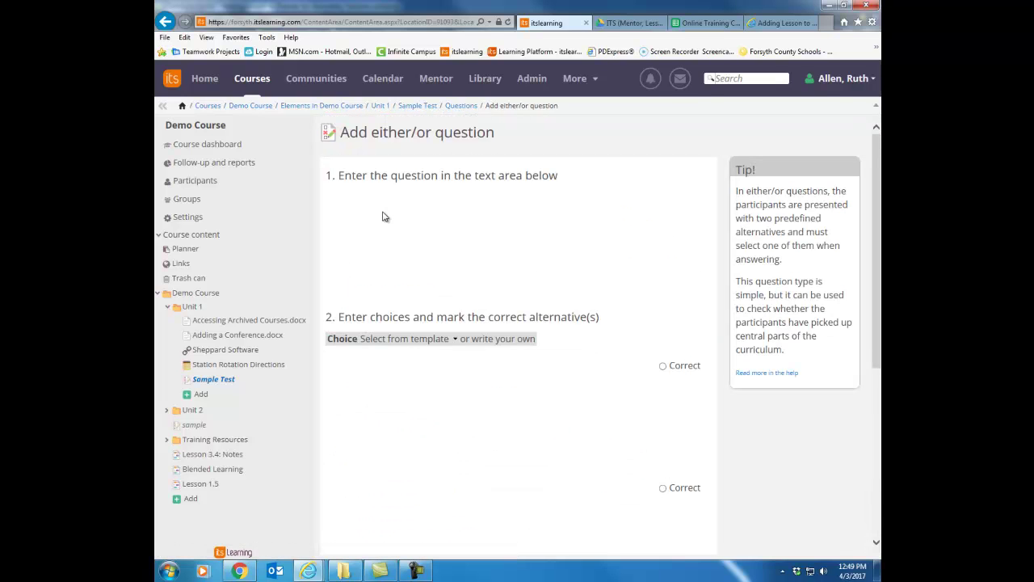
{"action": "left_click", "coordinate": [388, 269]}
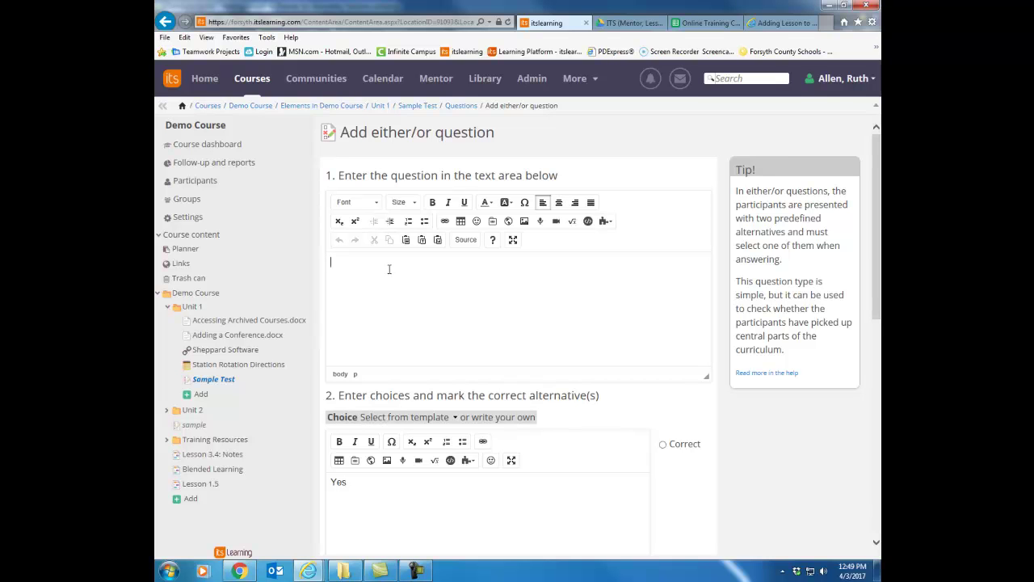
{"action": "type", "text": "George Washington was the first pre"}
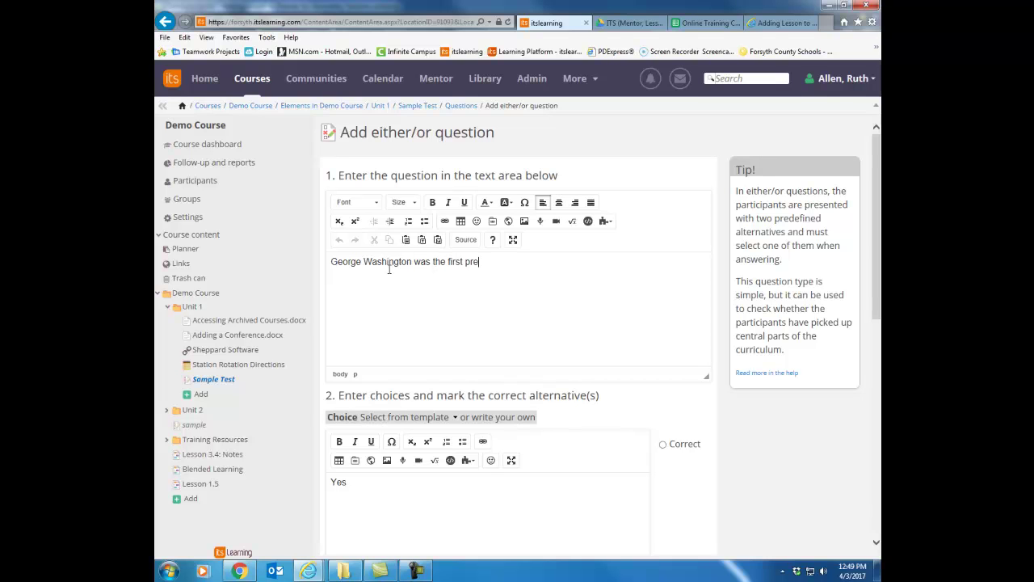
{"action": "type", "text": "sident of the USA"}
{"action": "scroll", "coordinate": [437, 443], "scroll_direction": "down", "scroll_amount": 2}
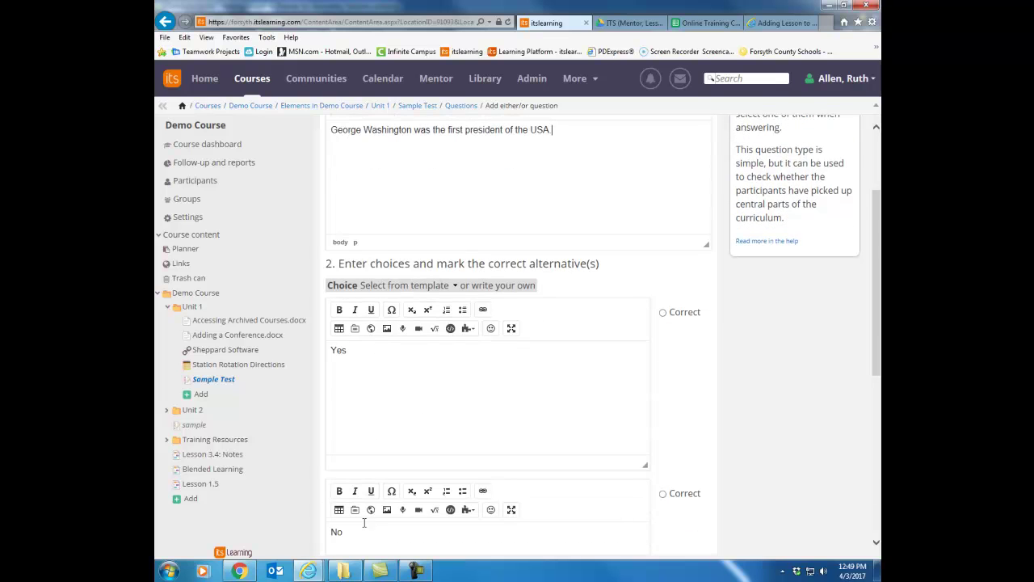
Step: Give the question True/False choices and link it to objective MGSE9-12.A.SSE.2
{"action": "left_click", "coordinate": [454, 285]}
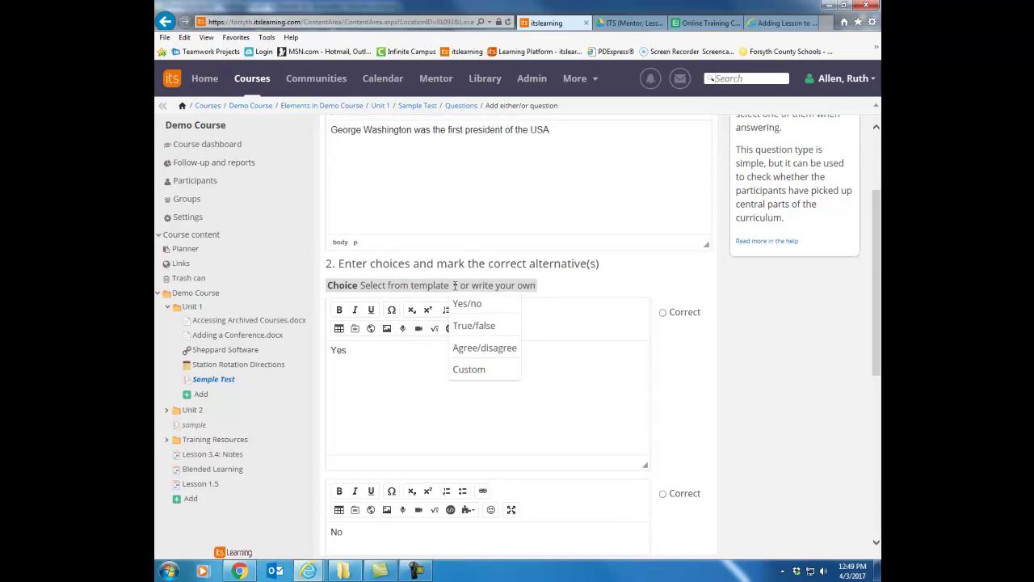
{"action": "left_click", "coordinate": [468, 328]}
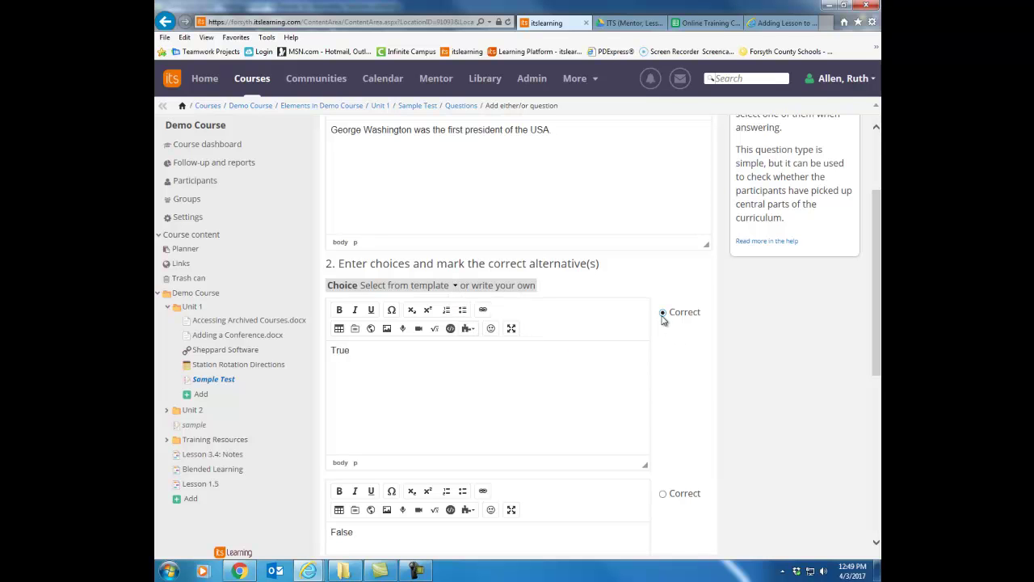
{"action": "scroll", "coordinate": [687, 369], "scroll_direction": "down", "scroll_amount": 5}
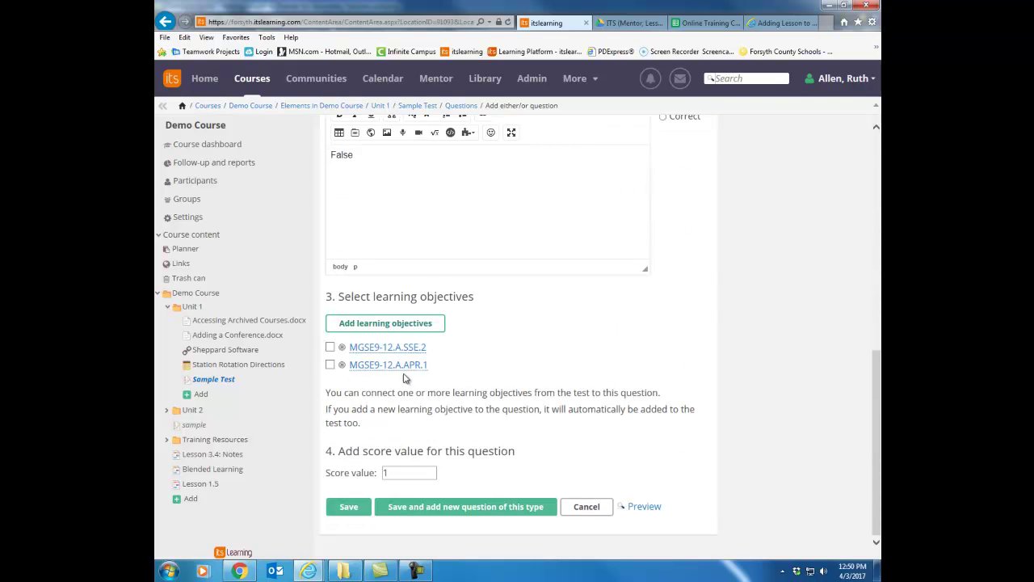
{"action": "left_click", "coordinate": [330, 348]}
{"action": "scroll", "coordinate": [399, 474], "scroll_direction": "up", "scroll_amount": 1}
{"action": "scroll", "coordinate": [412, 484], "scroll_direction": "down", "scroll_amount": 1}
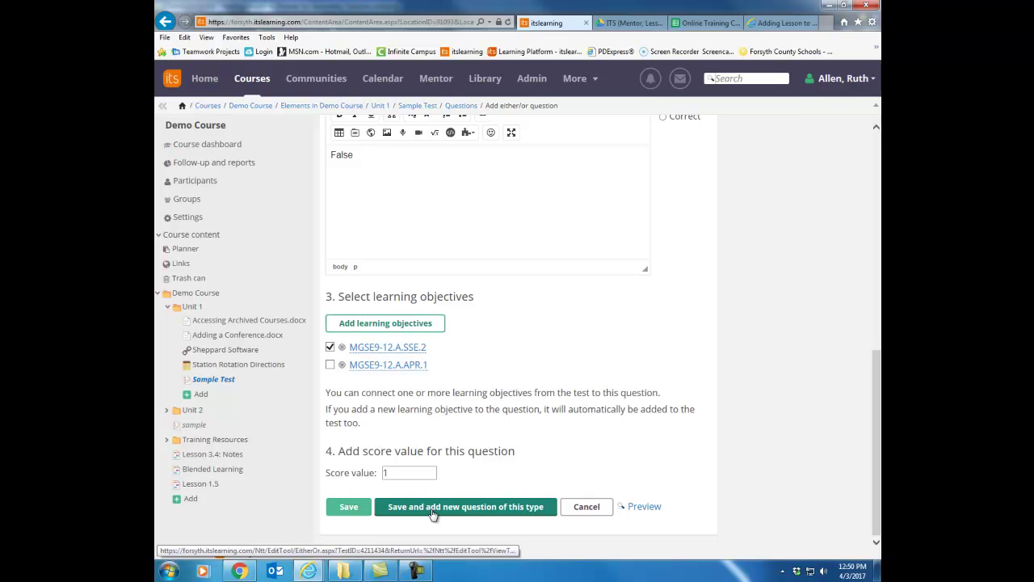
Step: Save the either/or question and start a multiple-choice question 'What is a variable in an equation?'
{"action": "left_click", "coordinate": [349, 507]}
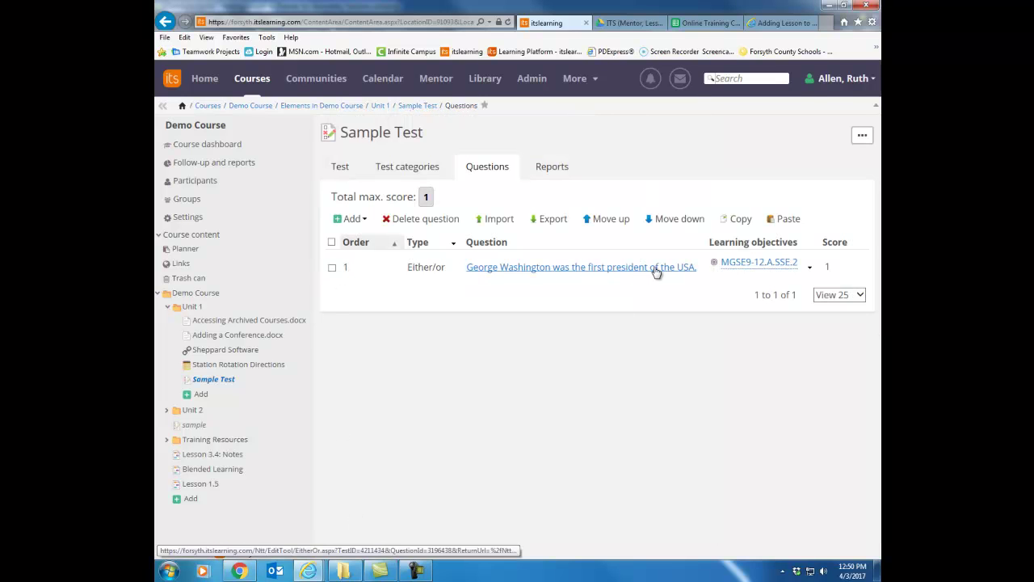
{"action": "left_click", "coordinate": [353, 219]}
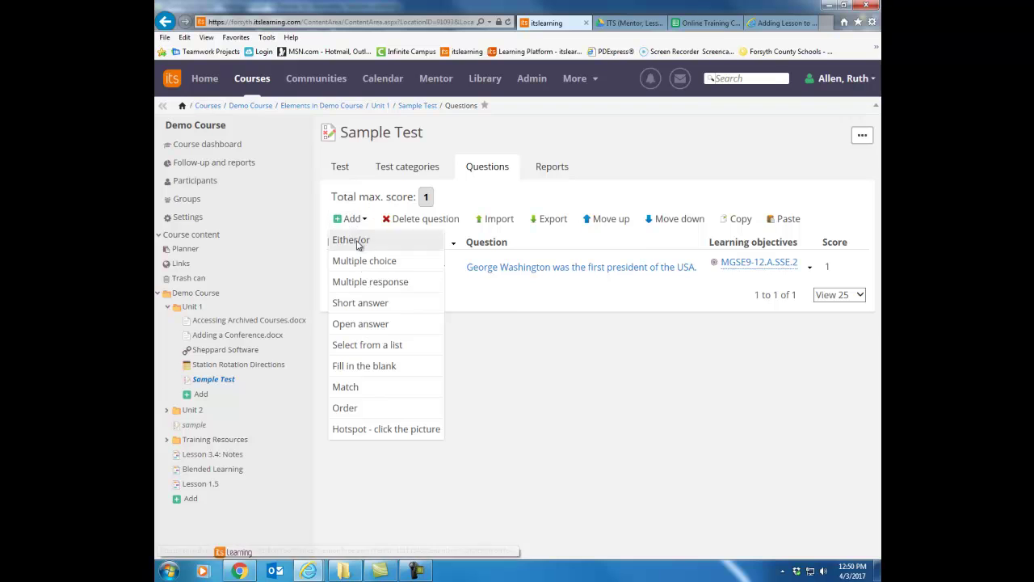
{"action": "left_click", "coordinate": [363, 261]}
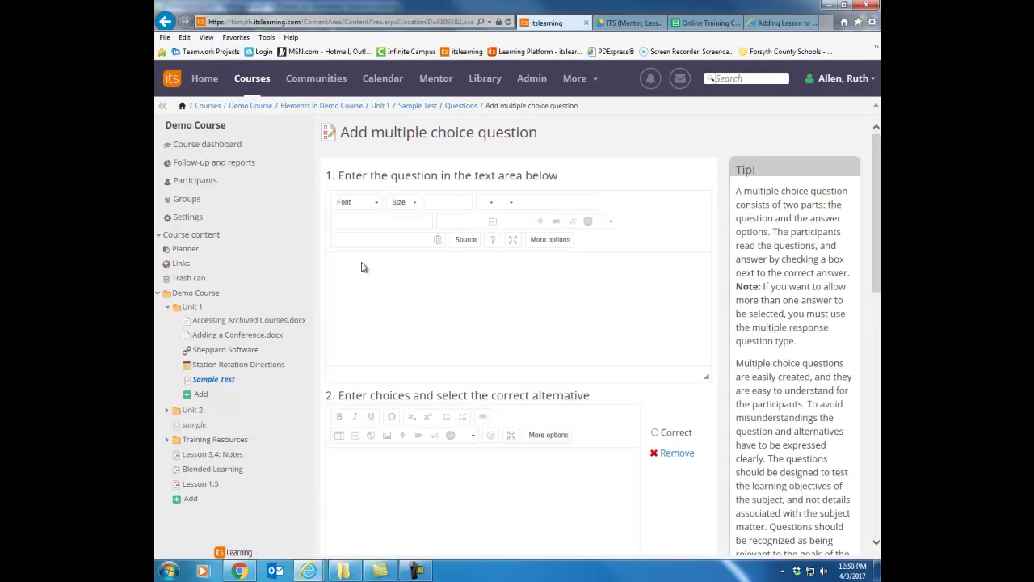
{"action": "left_click", "coordinate": [382, 279]}
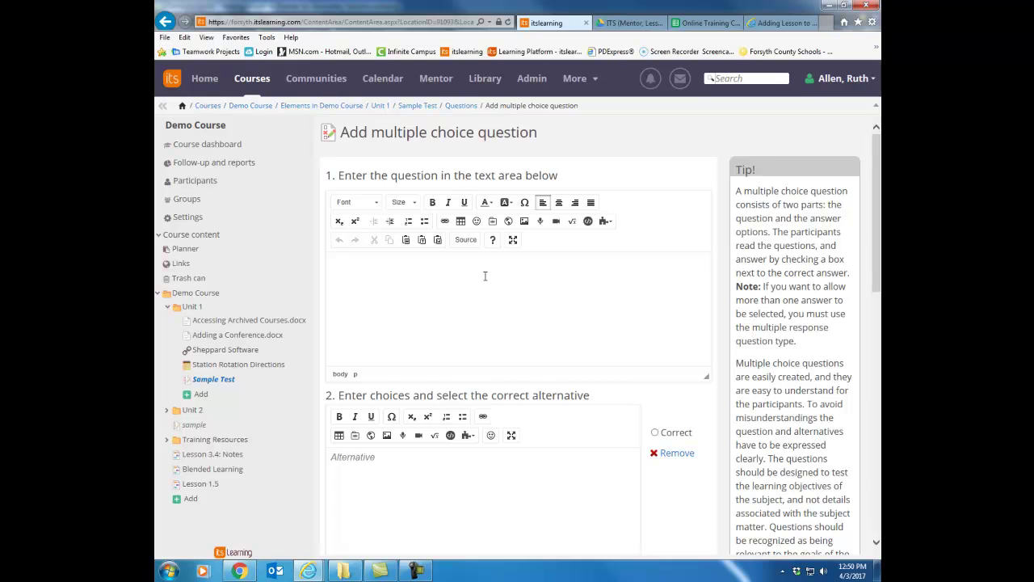
{"action": "type", "text": "What is a variable in an euq"}
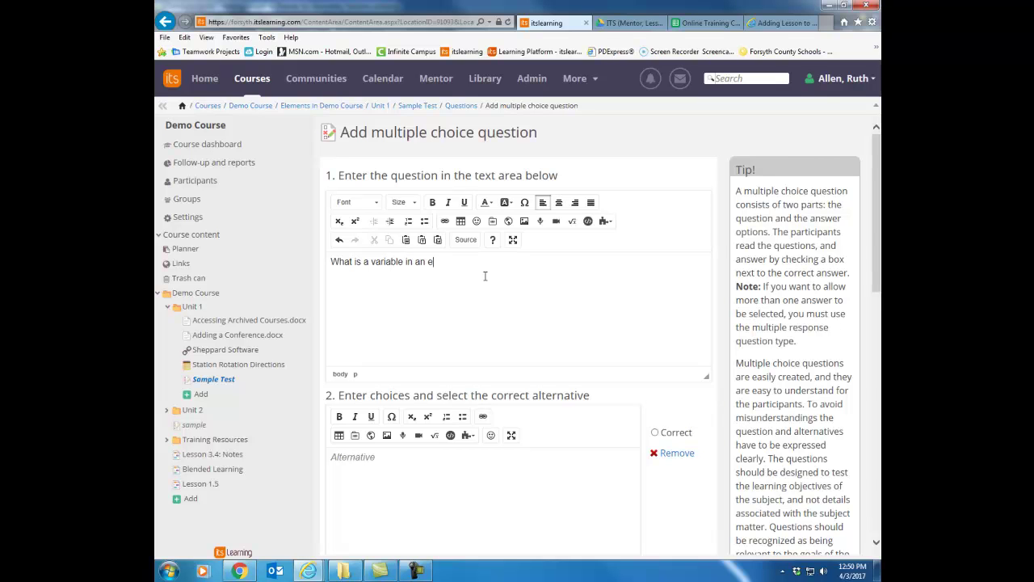
{"action": "key", "text": "BackSpace"}
{"action": "key", "text": "BackSpace"}
{"action": "type", "text": "quation?"}
{"action": "scroll", "coordinate": [515, 391], "scroll_direction": "down", "scroll_amount": 2}
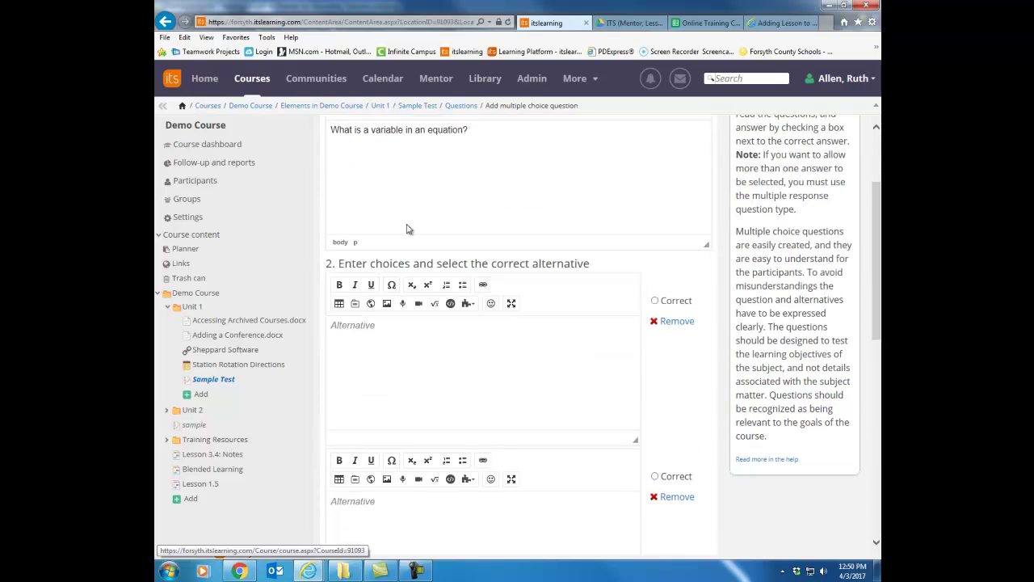
Step: Enter answer options Number, Letter and Sym, marking Letter as correct
{"action": "left_click", "coordinate": [395, 327]}
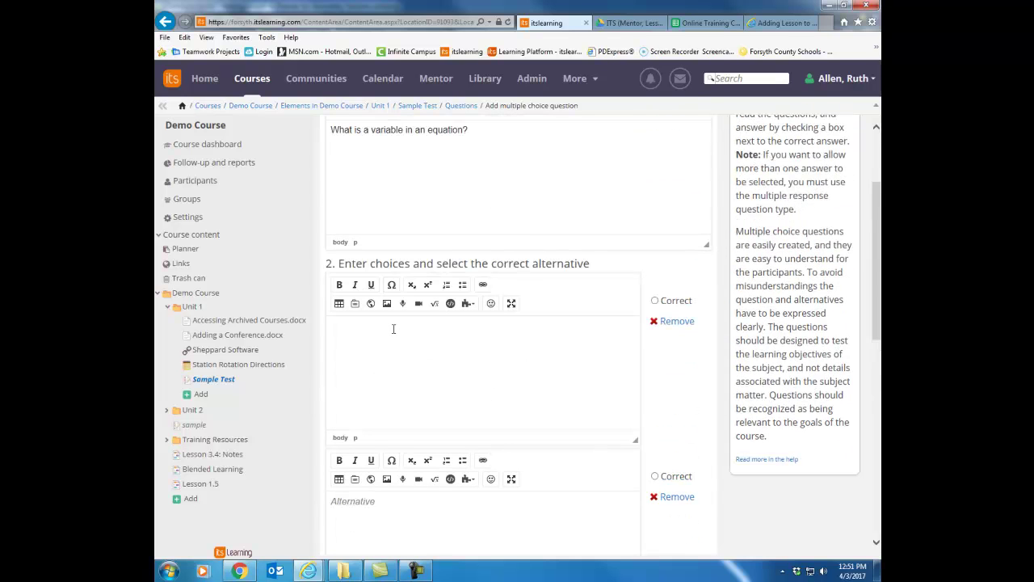
{"action": "type", "text": "Number"}
{"action": "left_click", "coordinate": [404, 504]}
{"action": "type", "text": "Letter"}
{"action": "scroll", "coordinate": [409, 510], "scroll_direction": "down", "scroll_amount": 3}
{"action": "left_click", "coordinate": [412, 487]}
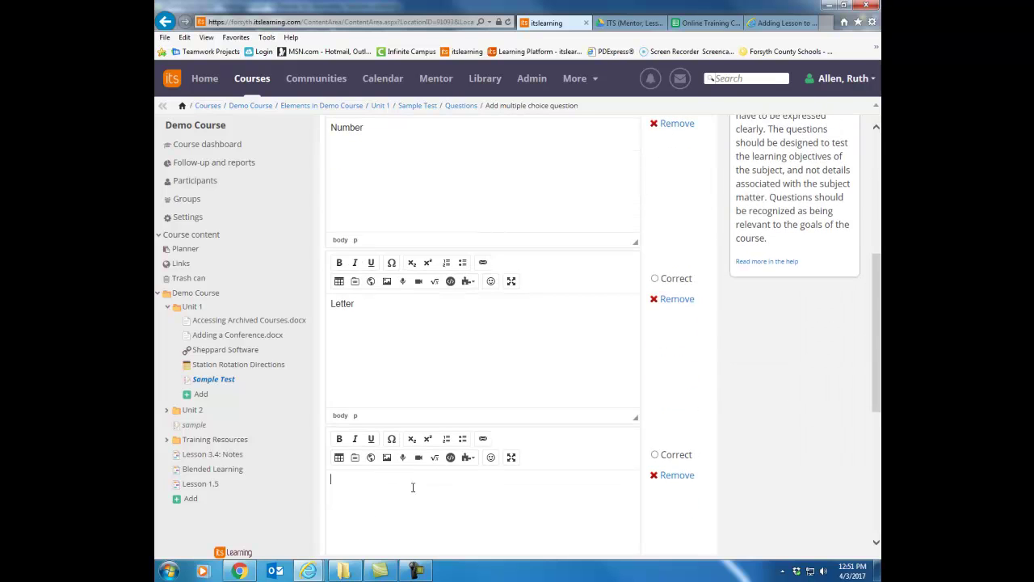
{"action": "type", "text": "Symbol"}
{"action": "scroll", "coordinate": [639, 386], "scroll_direction": "up", "scroll_amount": 2}
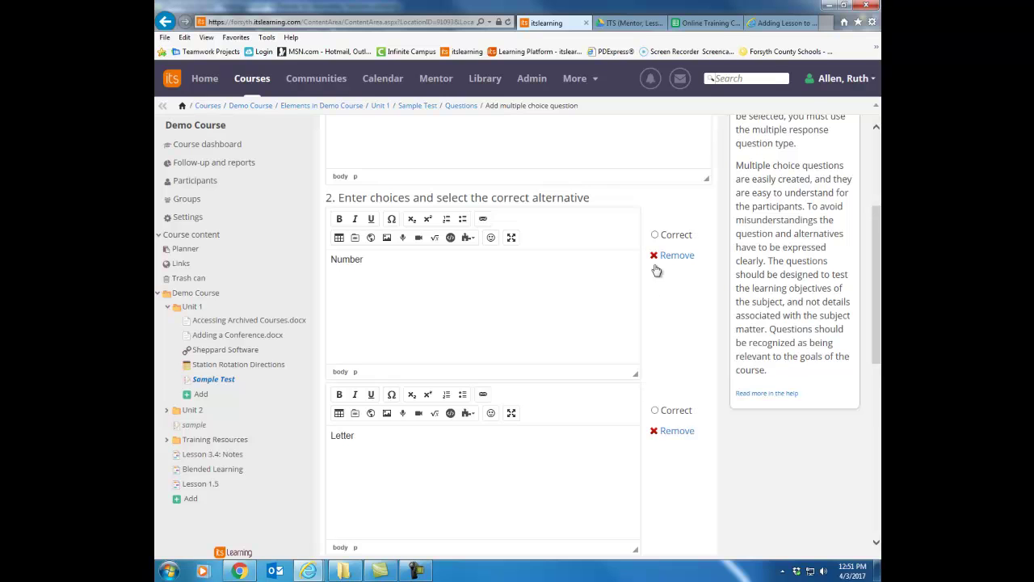
{"action": "left_click", "coordinate": [655, 411]}
Step: Link the multiple-choice question to MGSE9-12.A.SSE.2 and save it
{"action": "scroll", "coordinate": [654, 410], "scroll_direction": "down", "scroll_amount": 5}
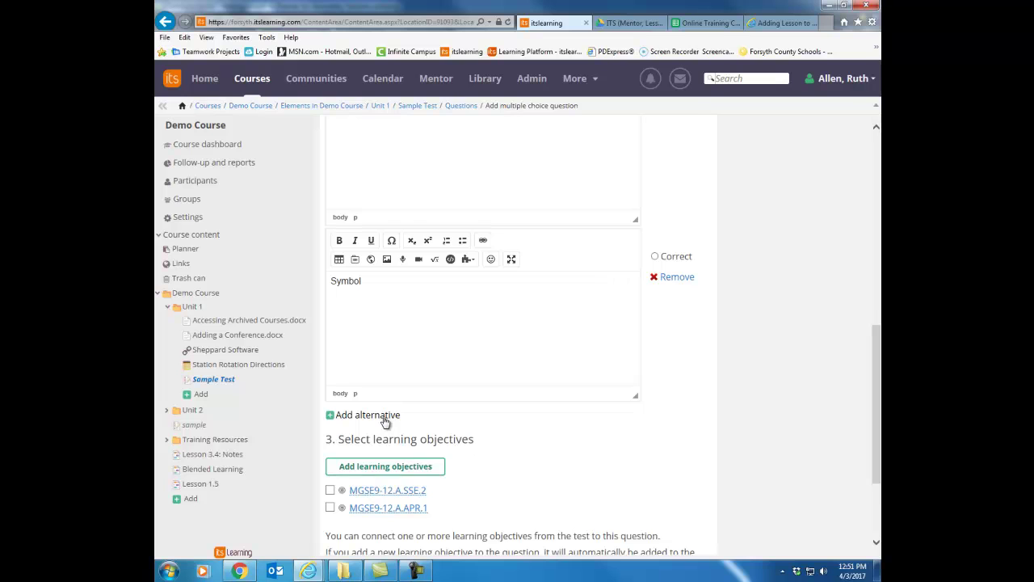
{"action": "scroll", "coordinate": [385, 421], "scroll_direction": "down", "scroll_amount": 2}
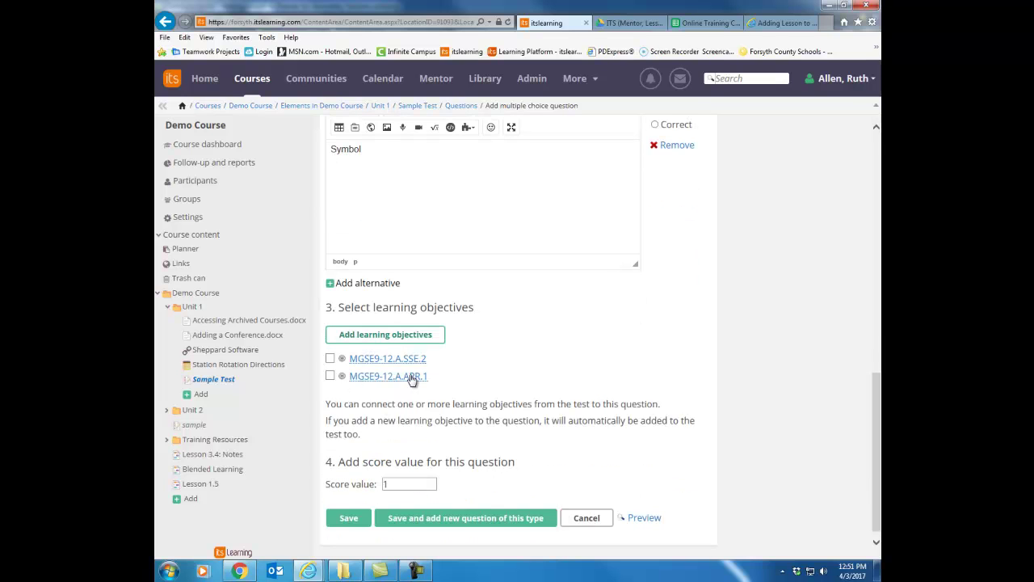
{"action": "left_click", "coordinate": [329, 360]}
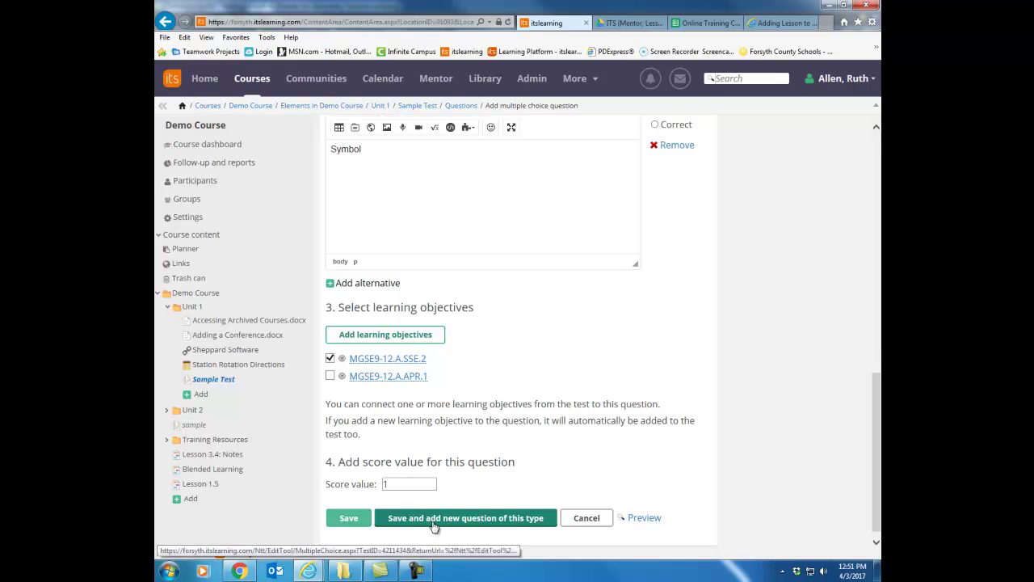
{"action": "left_click", "coordinate": [349, 519]}
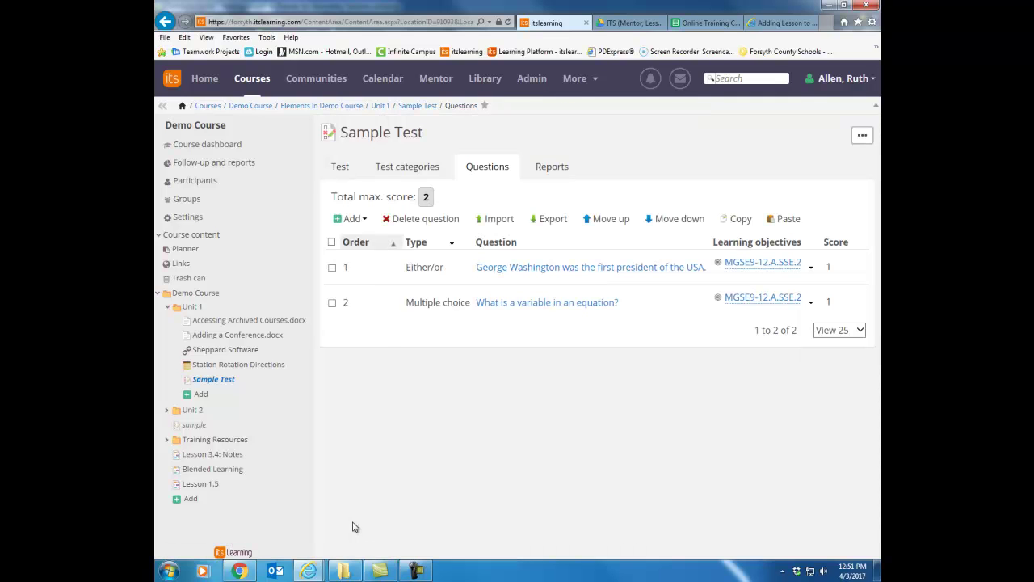
Step: View Sample Test's information: inactive, max score 2, deadline April 7, 2017
{"action": "left_click", "coordinate": [354, 218]}
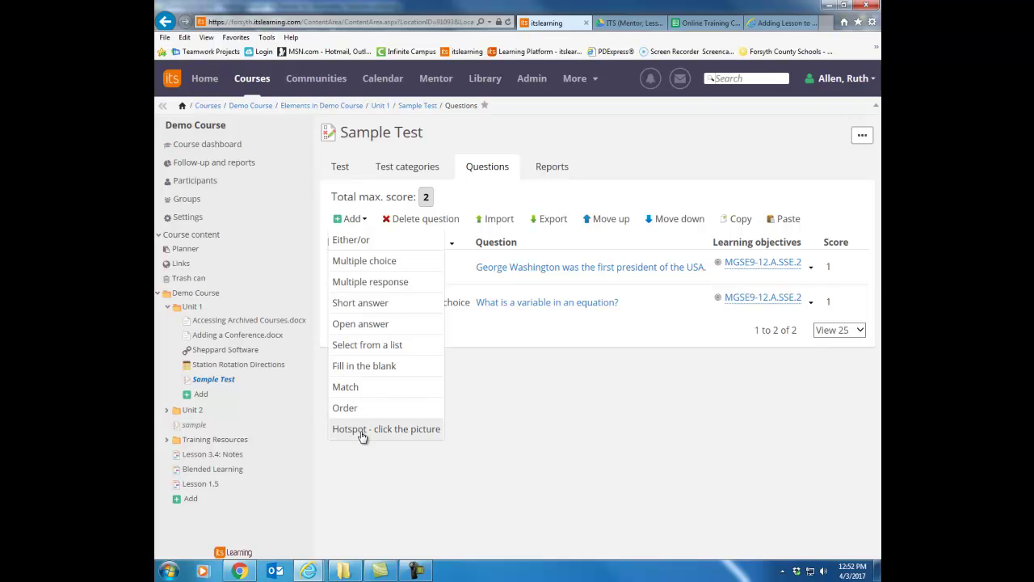
{"action": "left_click", "coordinate": [553, 444]}
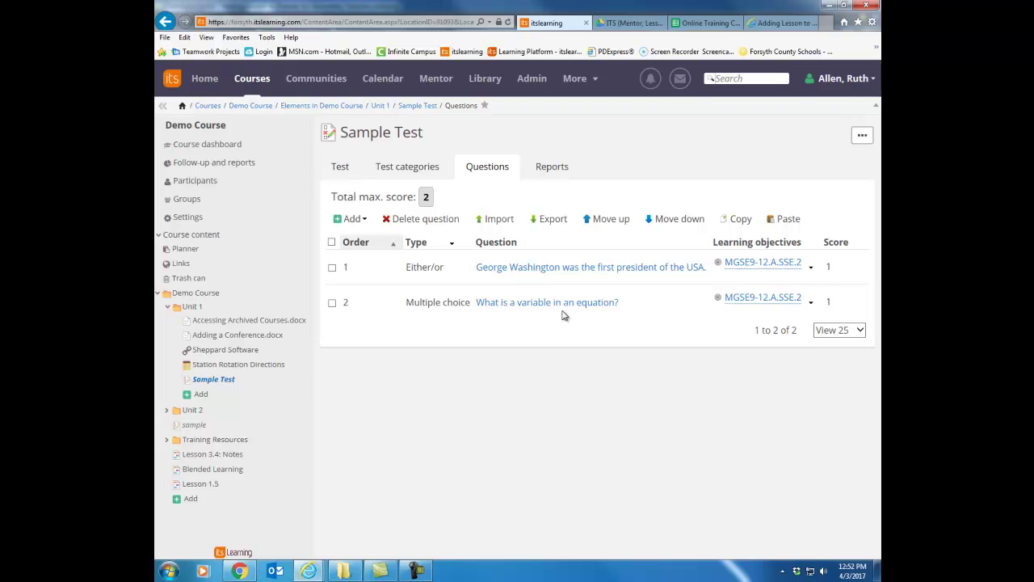
{"action": "left_click", "coordinate": [340, 167]}
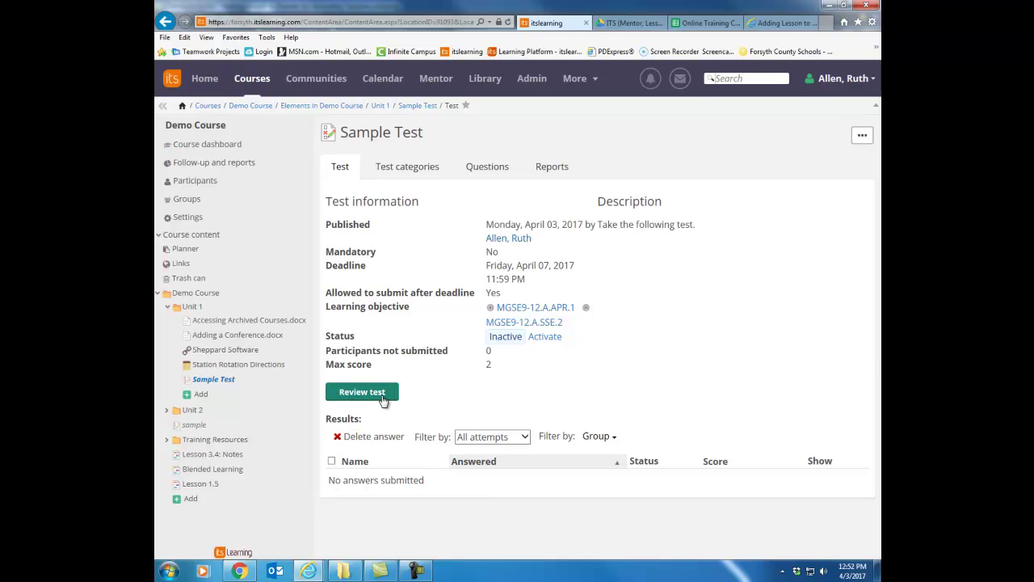
Step: Run a first preview attempt of Sample Test, answering question 2 with Number, and submit it
{"action": "left_click", "coordinate": [383, 400]}
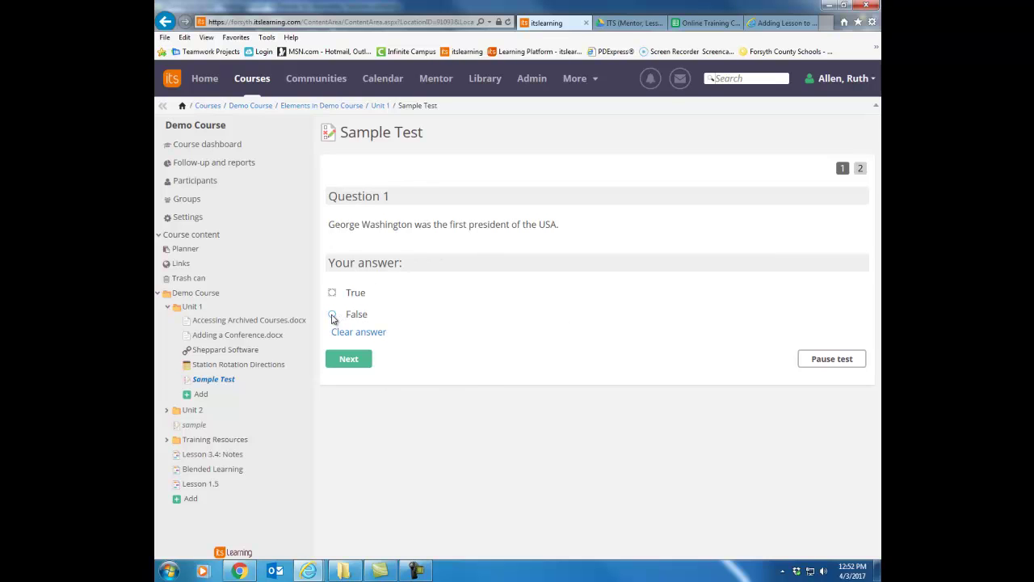
{"action": "left_click", "coordinate": [348, 361]}
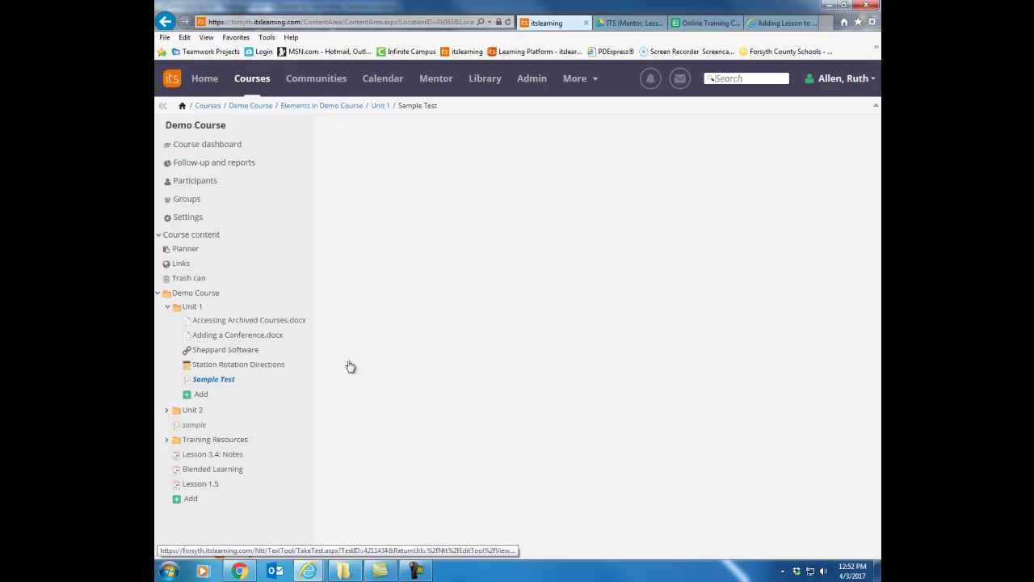
{"action": "left_click", "coordinate": [332, 292]}
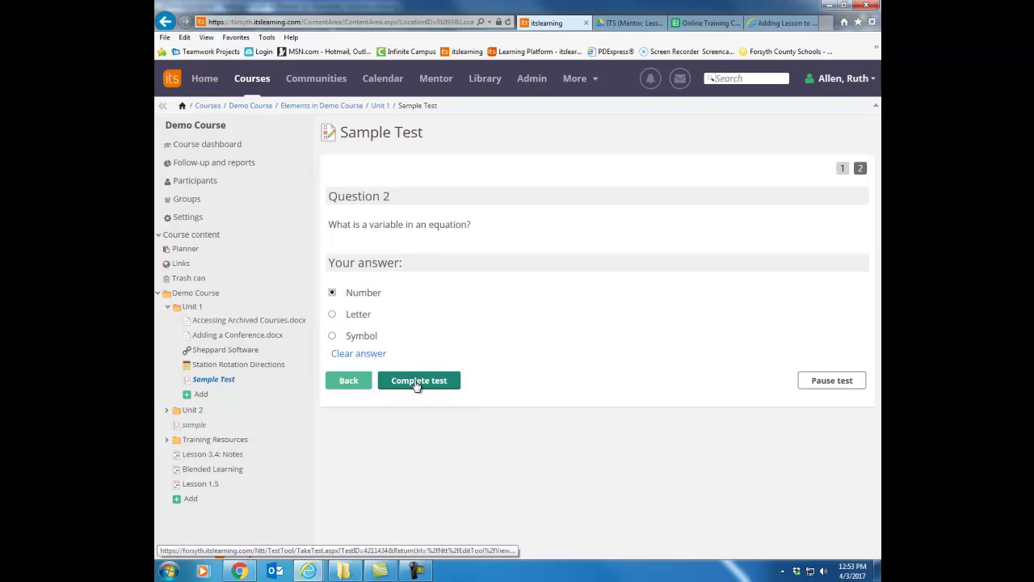
{"action": "left_click", "coordinate": [418, 381]}
{"action": "left_click", "coordinate": [533, 345]}
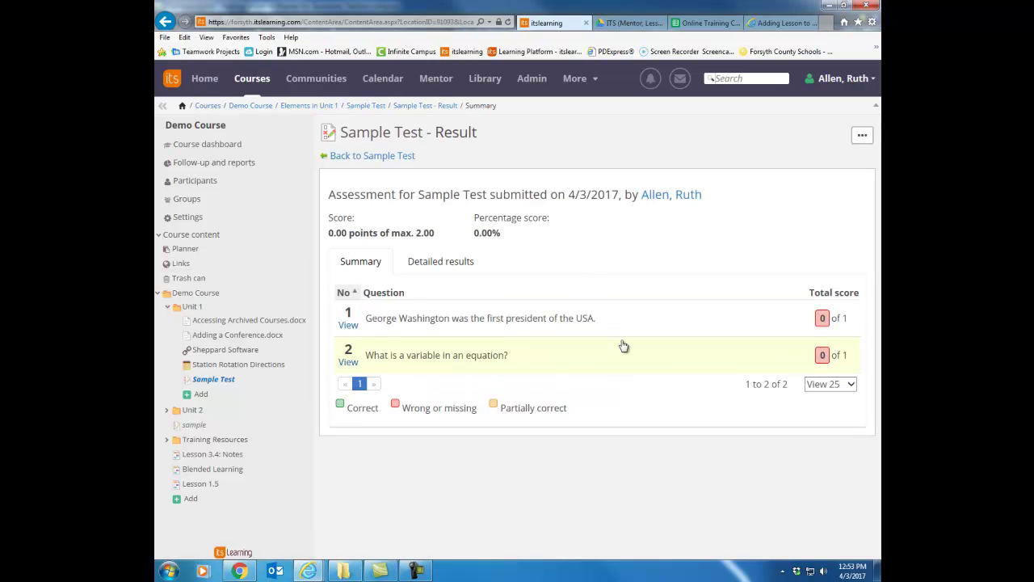
Step: Retake the preview answering True and Letter to score 2.00 of 2.00 points
{"action": "left_click", "coordinate": [365, 157]}
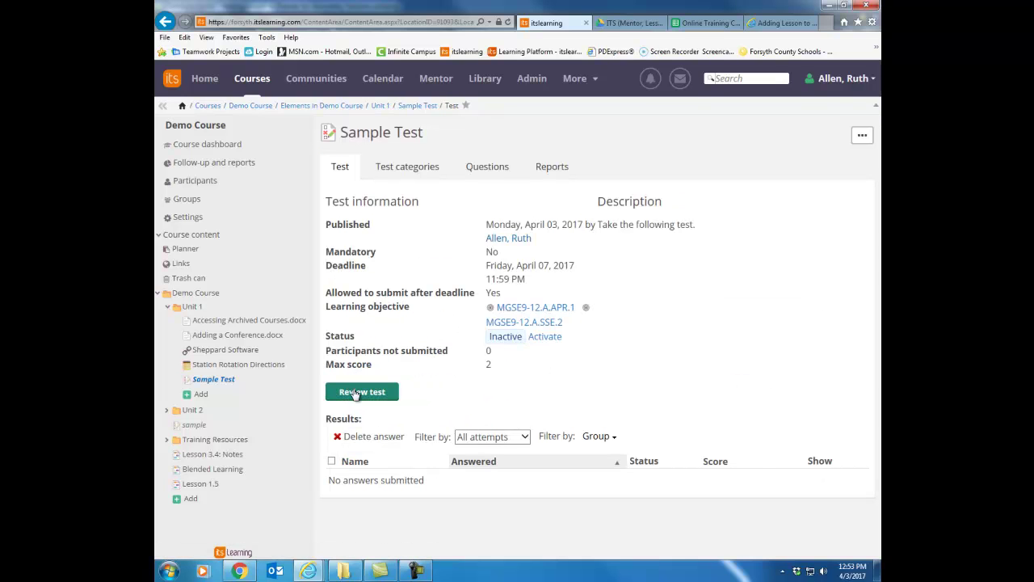
{"action": "left_click", "coordinate": [356, 392]}
{"action": "left_click", "coordinate": [331, 293]}
{"action": "left_click", "coordinate": [342, 358]}
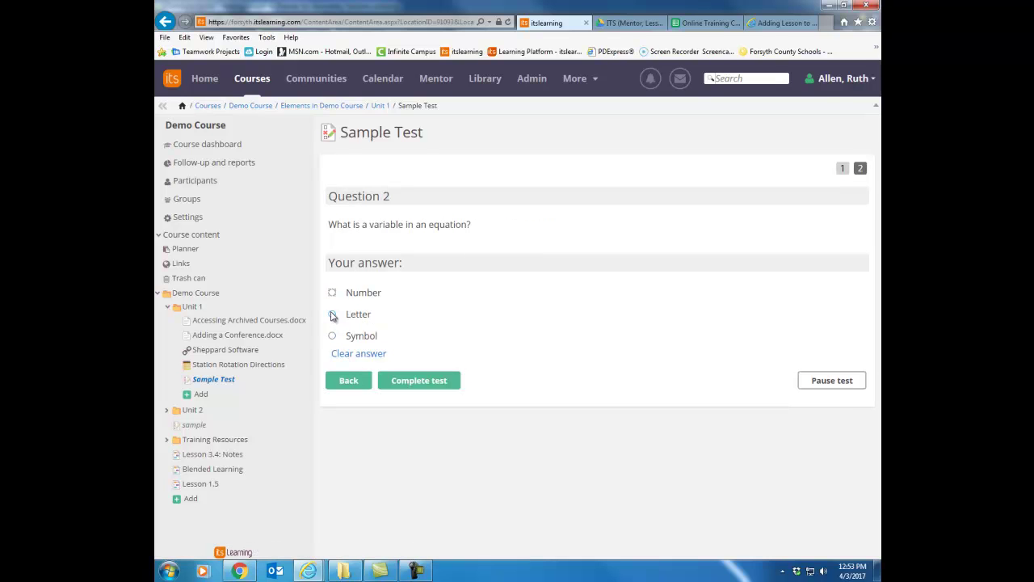
{"action": "left_click", "coordinate": [332, 315]}
{"action": "left_click", "coordinate": [418, 388]}
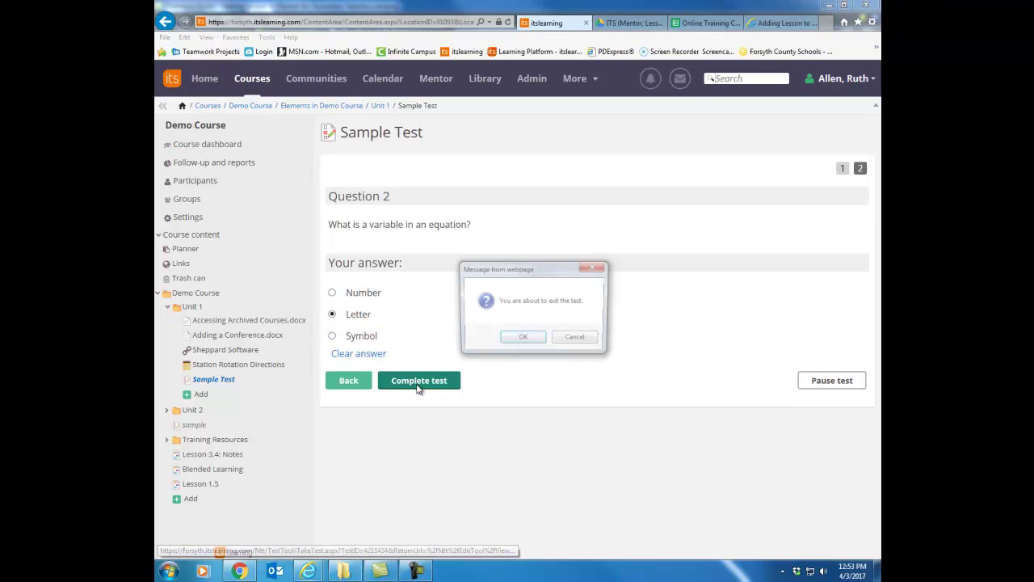
{"action": "left_click", "coordinate": [518, 340]}
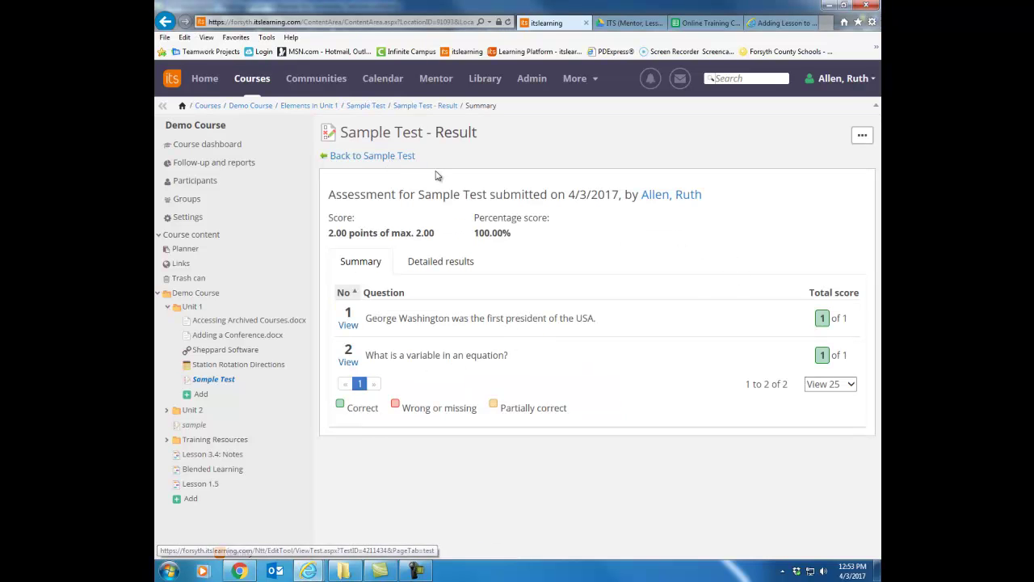
Step: Look over the George Washington either/or question, cancel without changes, and return to the test overview
{"action": "left_click", "coordinate": [361, 157]}
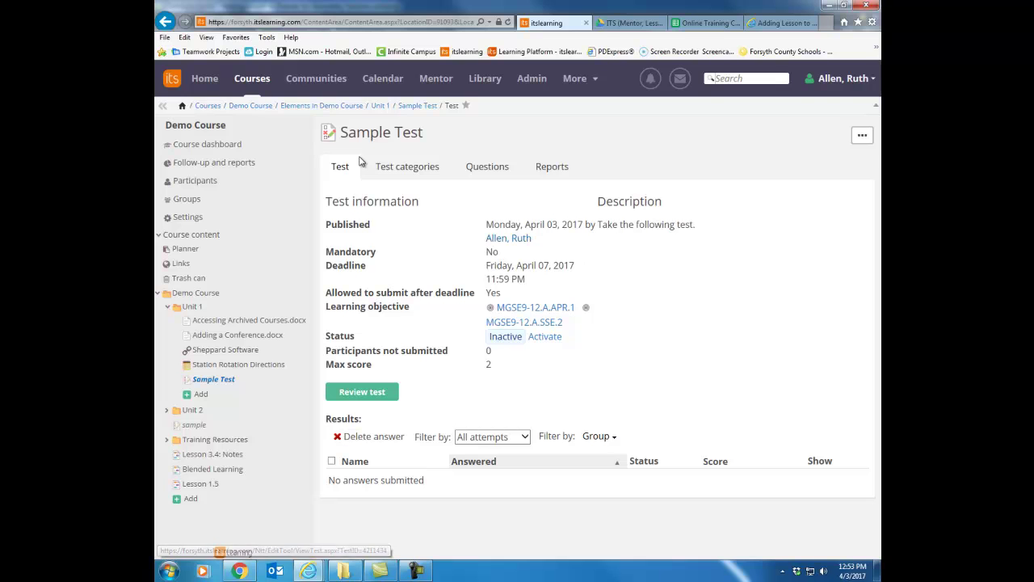
{"action": "left_click", "coordinate": [497, 169]}
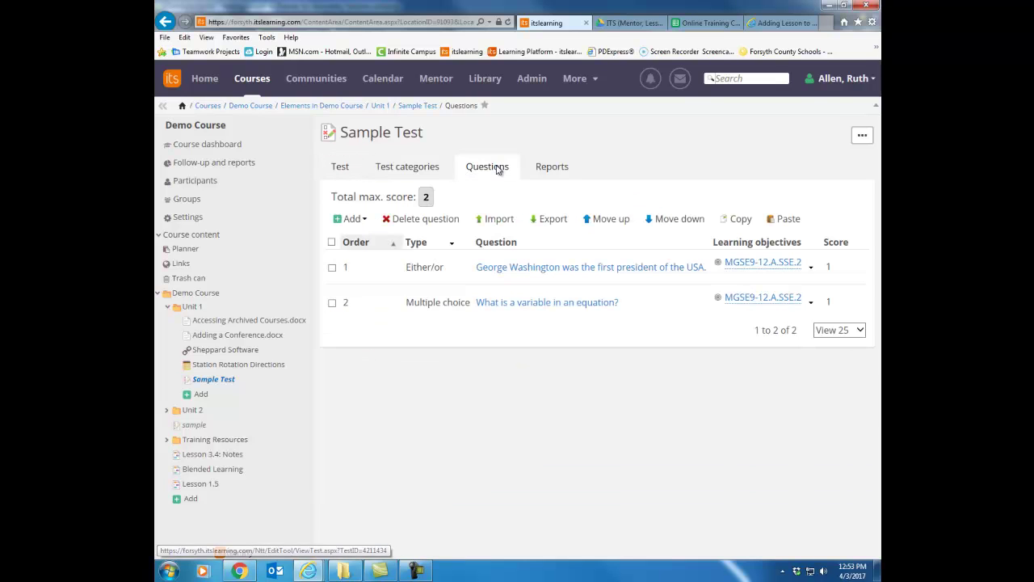
{"action": "left_click", "coordinate": [538, 269]}
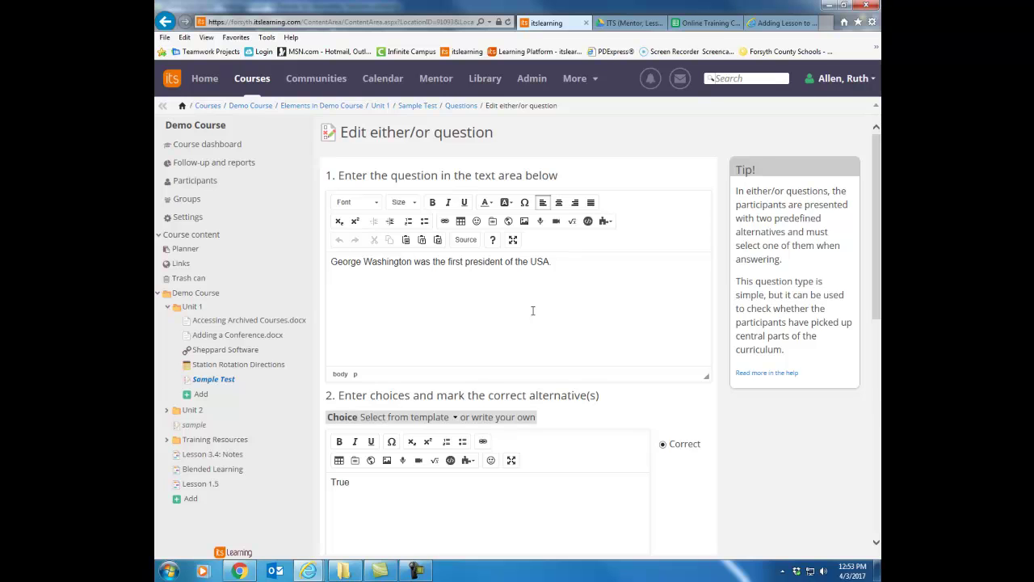
{"action": "scroll", "coordinate": [533, 311], "scroll_direction": "down", "scroll_amount": 2}
{"action": "scroll", "coordinate": [533, 313], "scroll_direction": "down", "scroll_amount": 6}
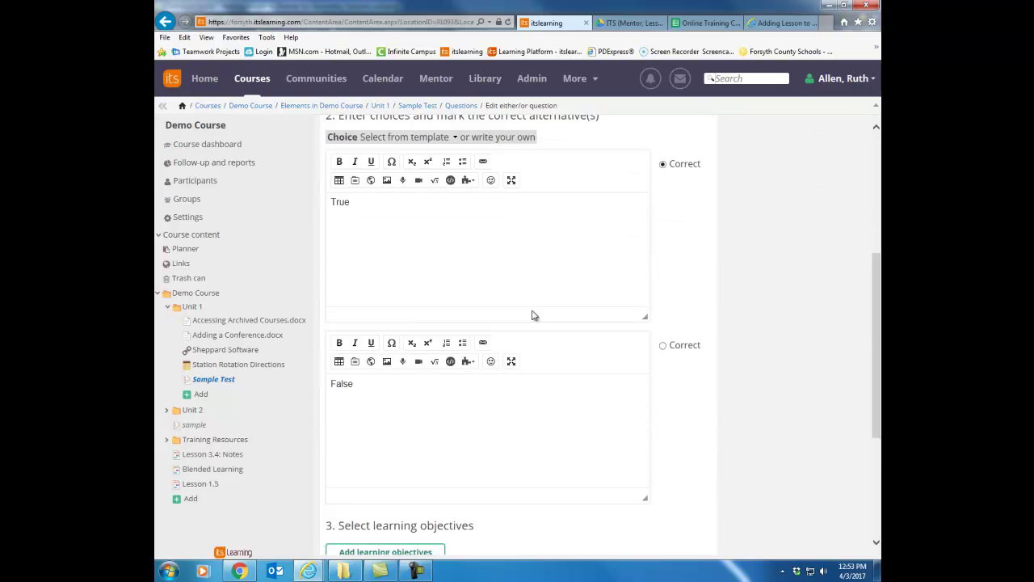
{"action": "left_click", "coordinate": [409, 510]}
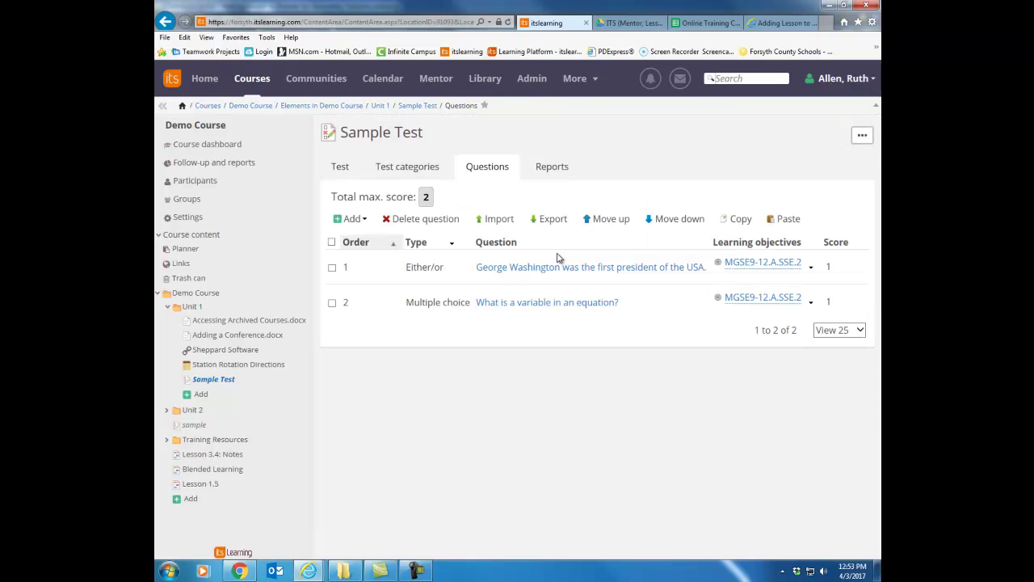
{"action": "left_click", "coordinate": [337, 167]}
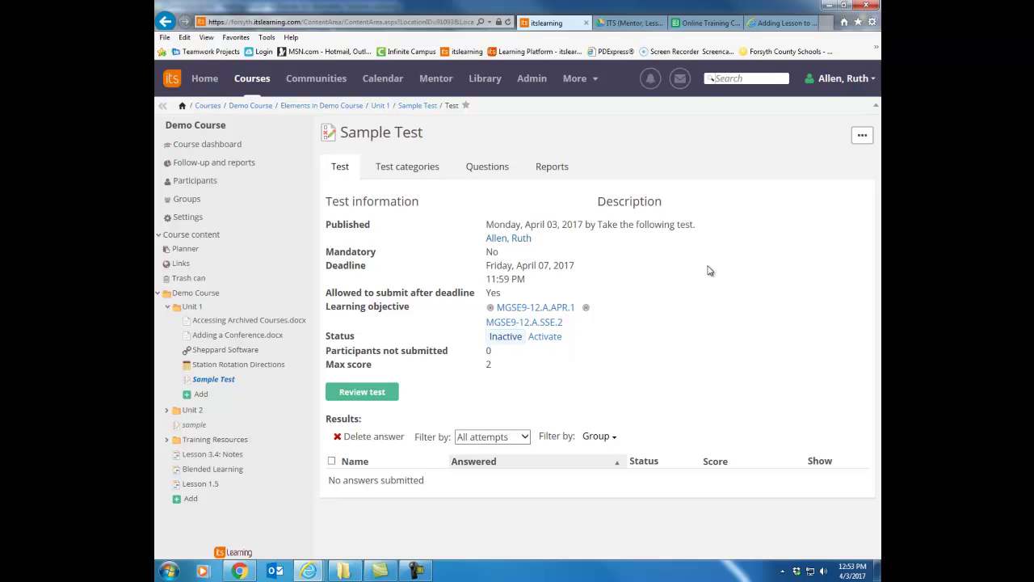
{"action": "left_click", "coordinate": [863, 136]}
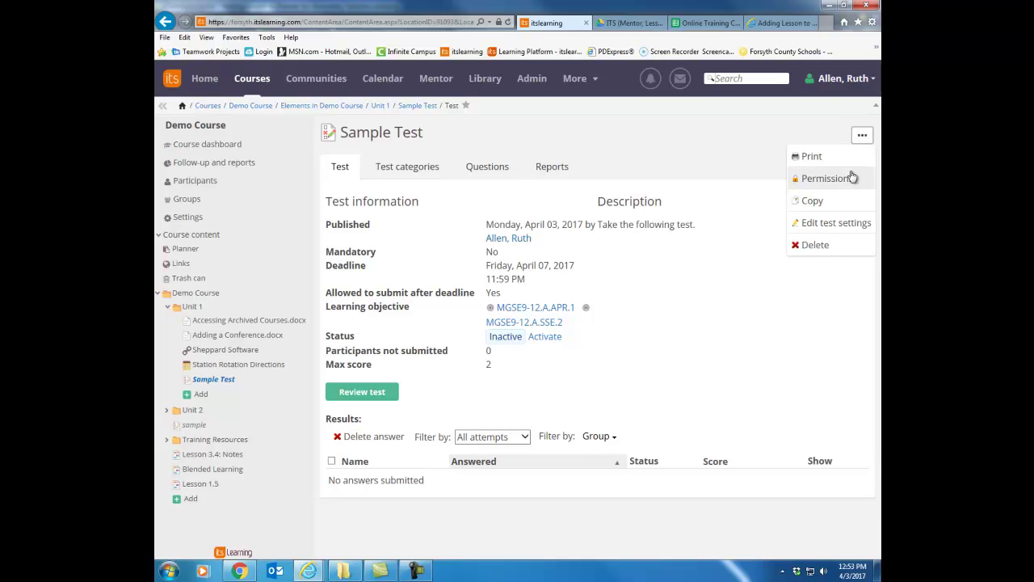
{"action": "left_click", "coordinate": [834, 227]}
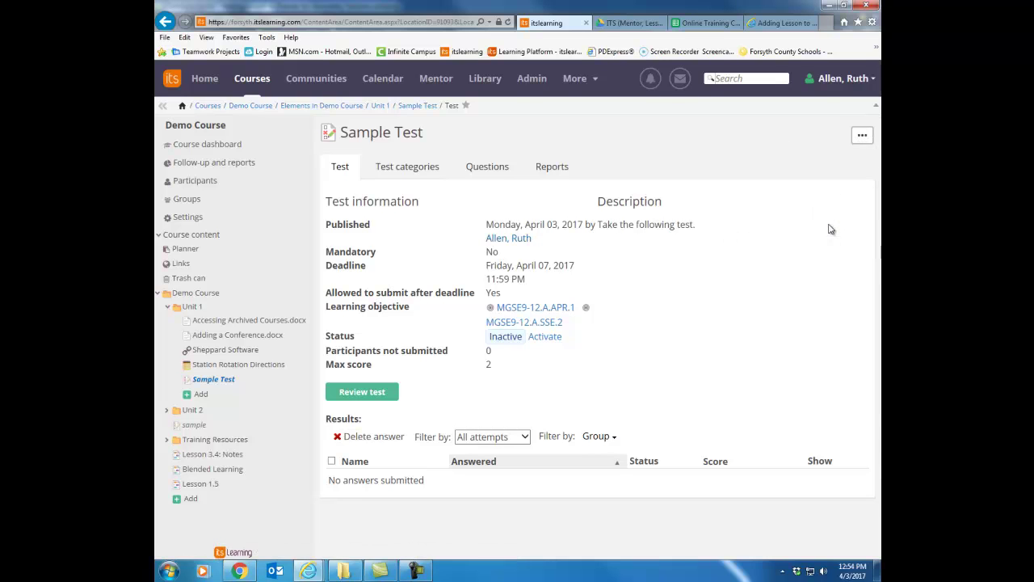
{"action": "scroll", "coordinate": [566, 266], "scroll_direction": "down", "scroll_amount": 2}
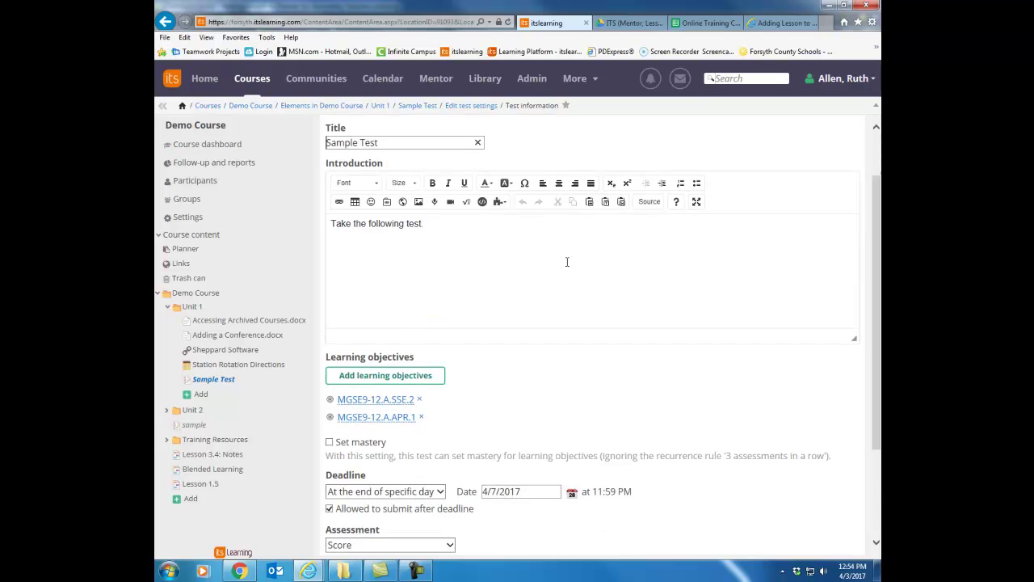
{"action": "scroll", "coordinate": [566, 267], "scroll_direction": "down", "scroll_amount": 1}
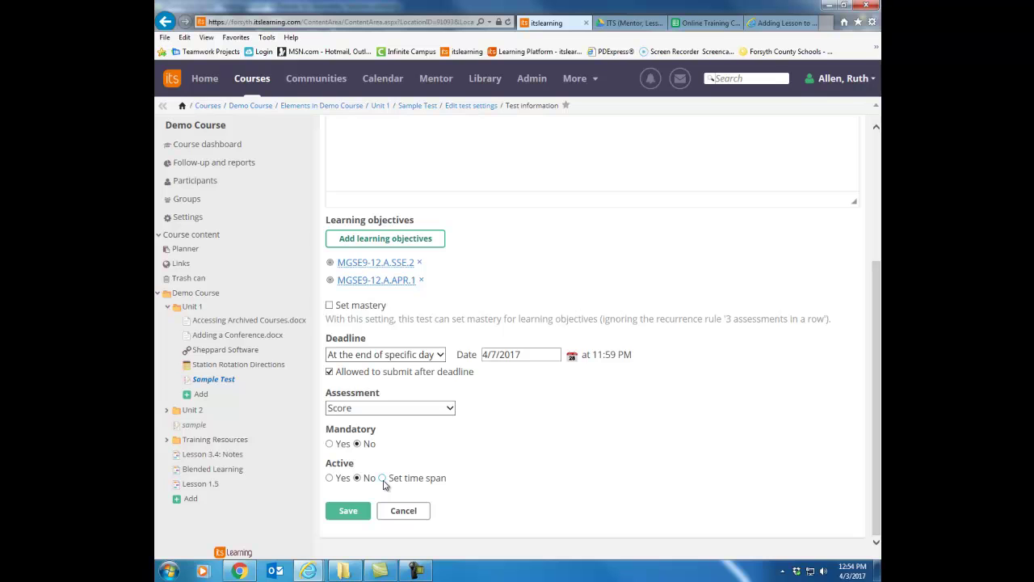
{"action": "left_click", "coordinate": [382, 478]}
{"action": "scroll", "coordinate": [385, 483], "scroll_direction": "down", "scroll_amount": 1}
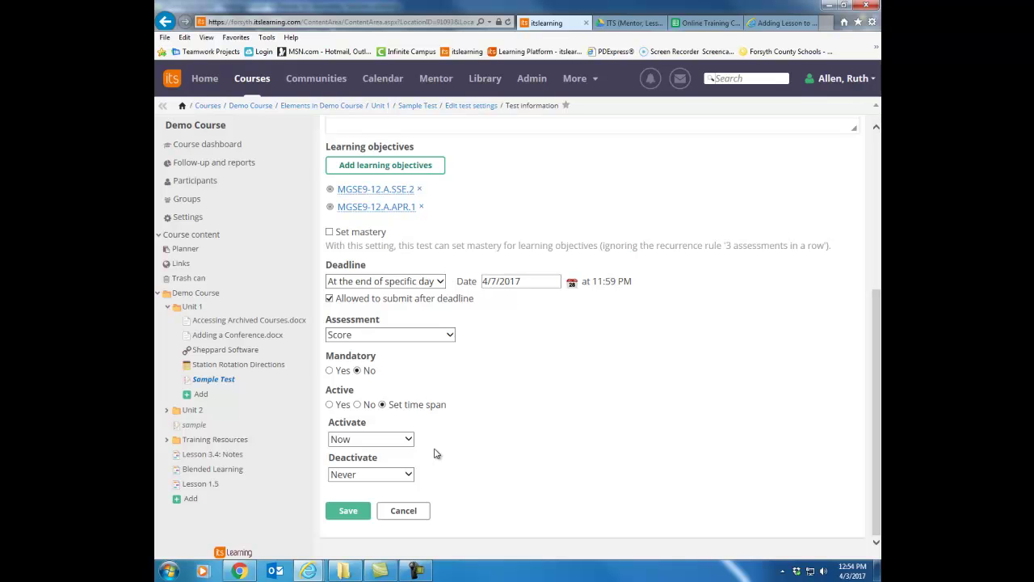
{"action": "left_click", "coordinate": [411, 514]}
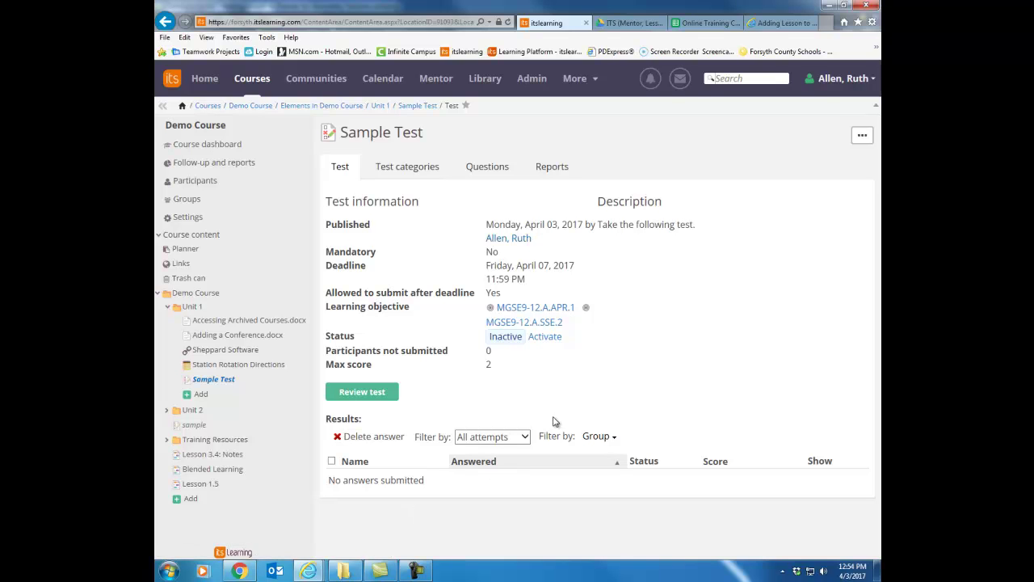